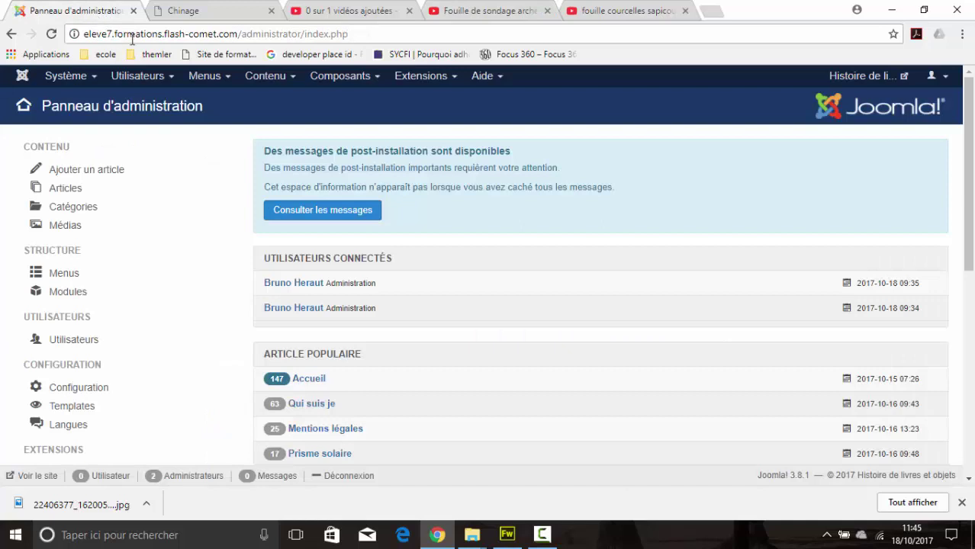
Open the article list and set its status filter to Tout.
click(360, 77)
mouse_move(362, 207)
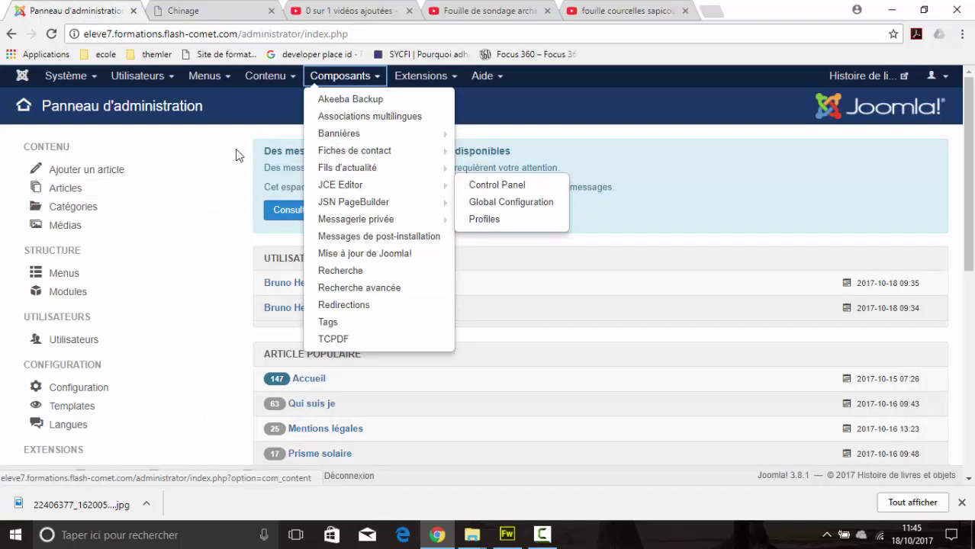
click(266, 78)
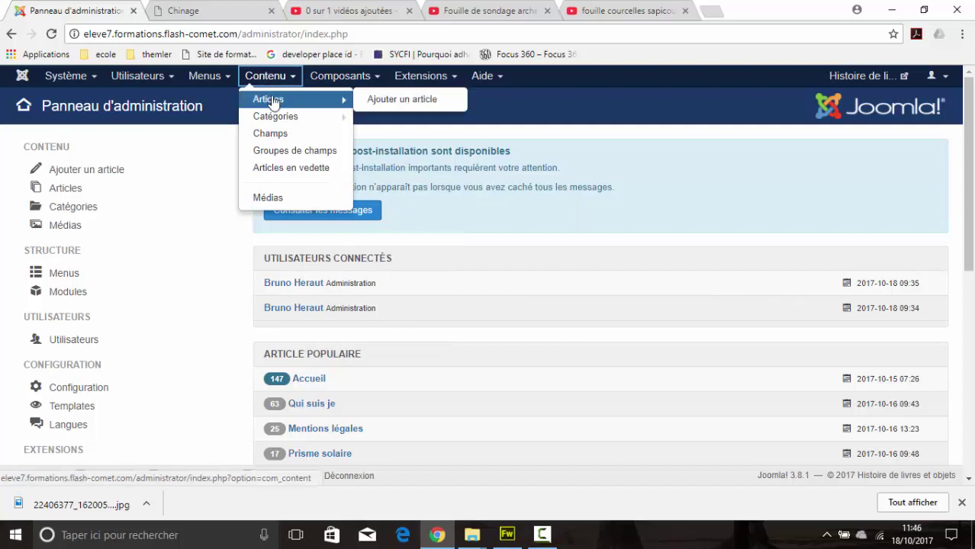
click(270, 100)
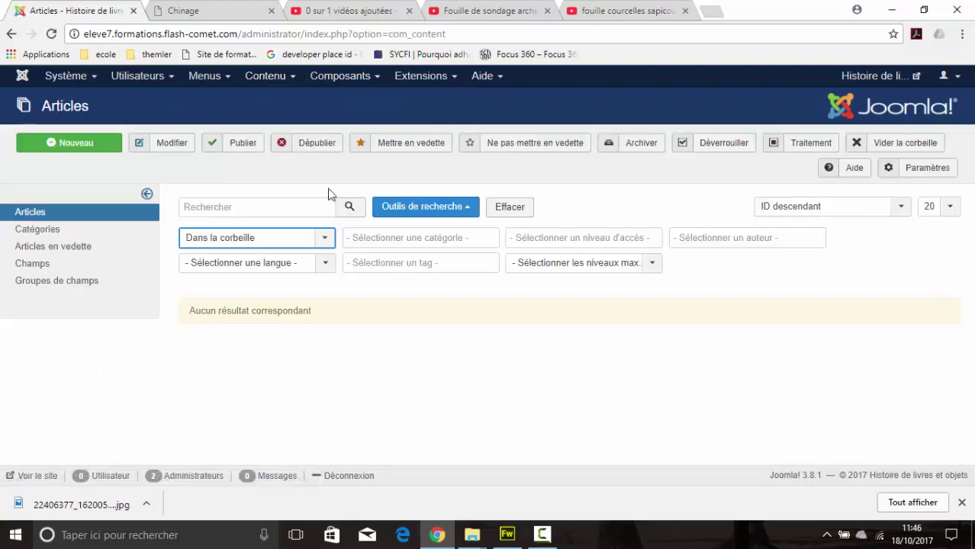
click(324, 238)
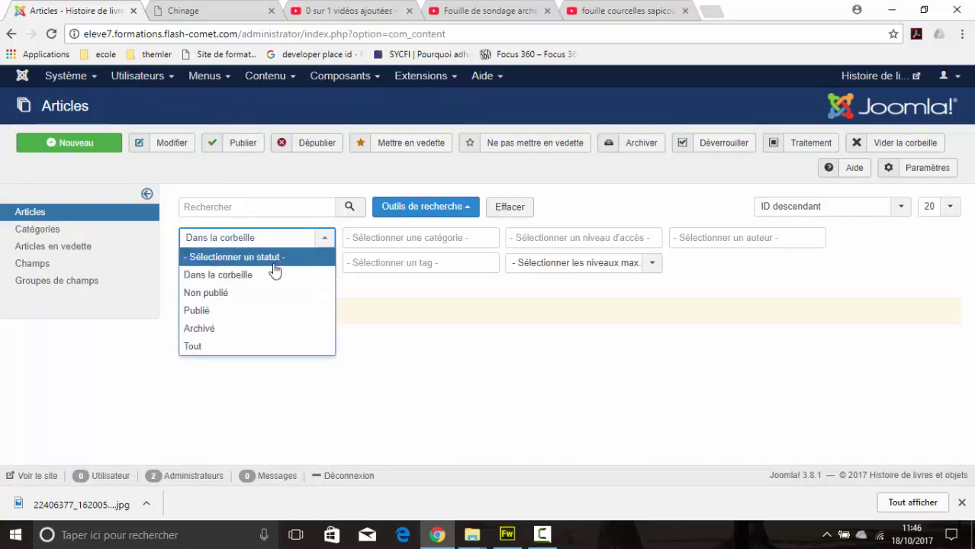
click(252, 347)
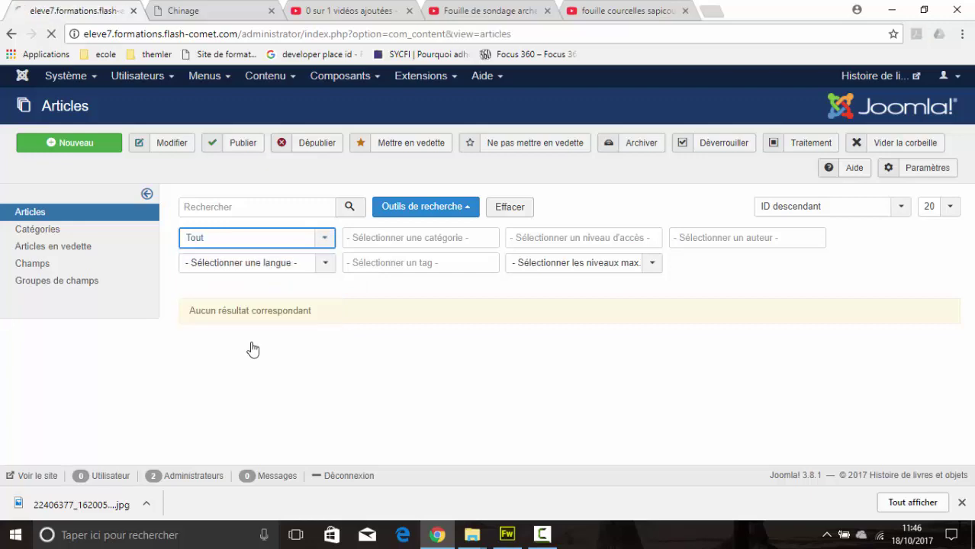
scroll(470, 302, down, 3)
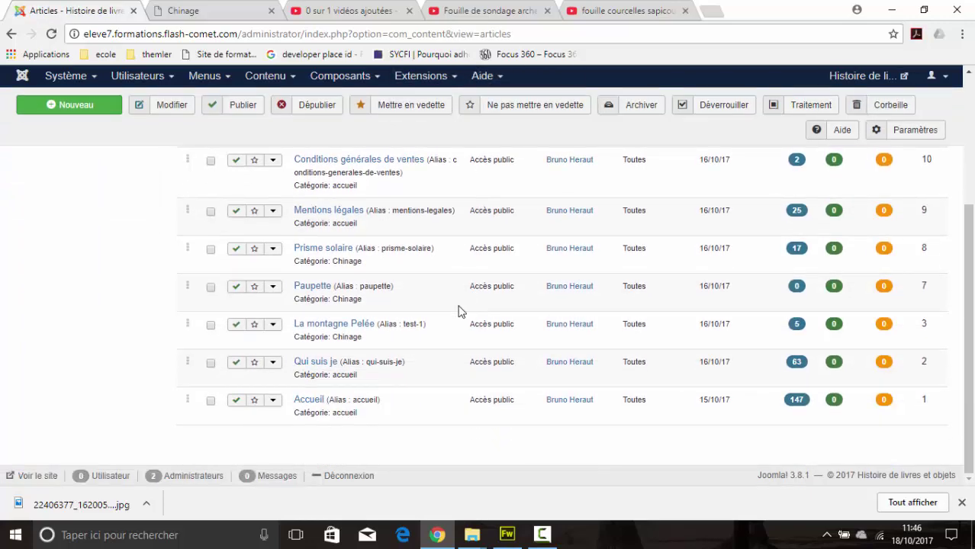
Open the Accueil article for editing and look through its PageBuilder rows and elements.
click(313, 400)
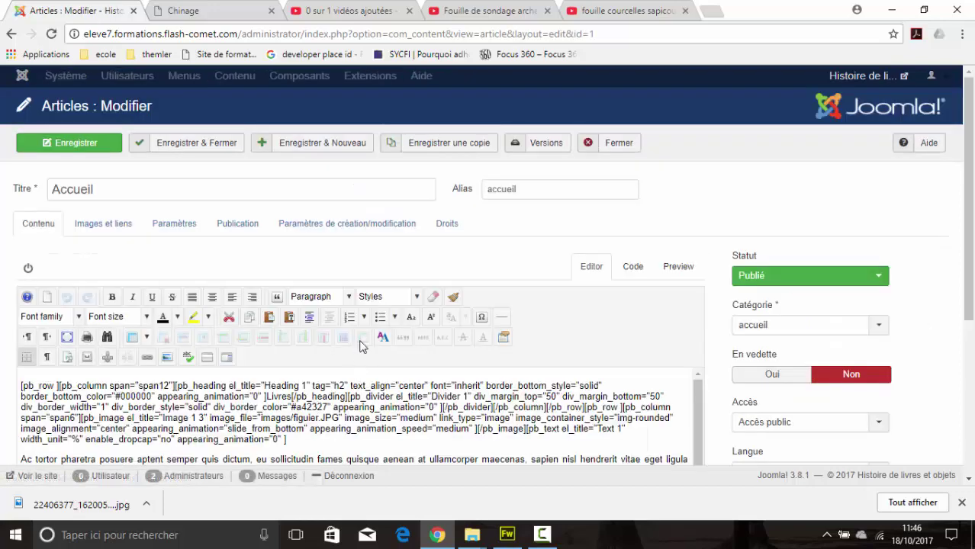
scroll(363, 341, down, 1)
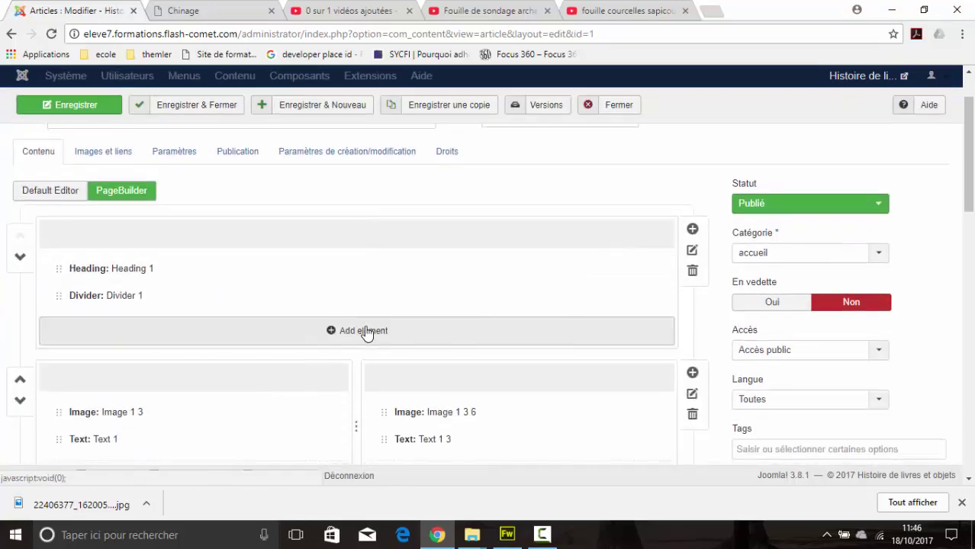
scroll(366, 333, down, 8)
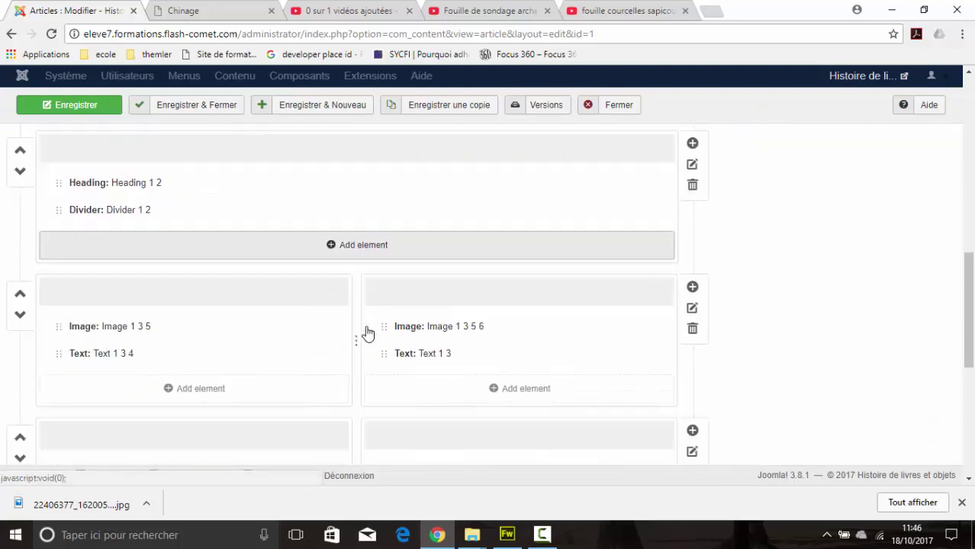
scroll(367, 333, down, 3)
scroll(369, 333, up, 6)
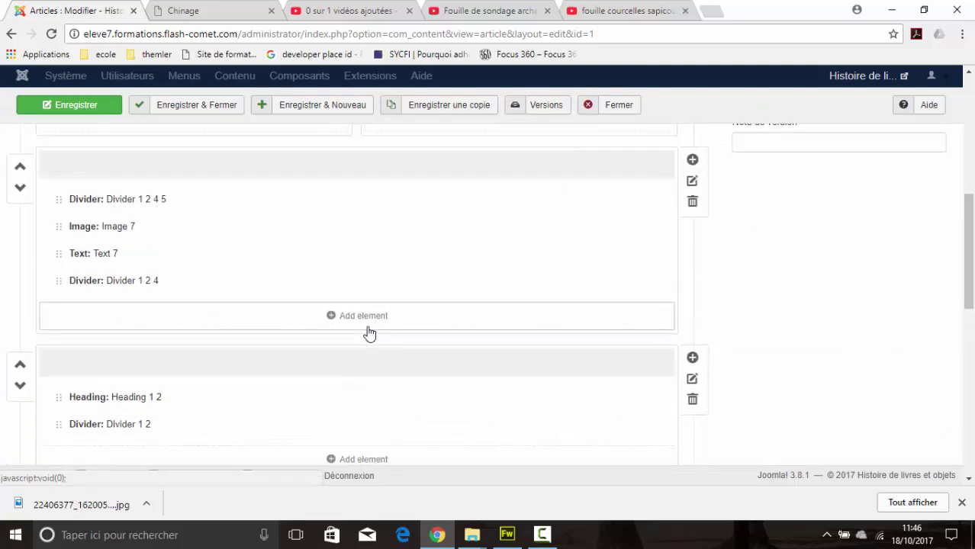
scroll(368, 333, up, 6)
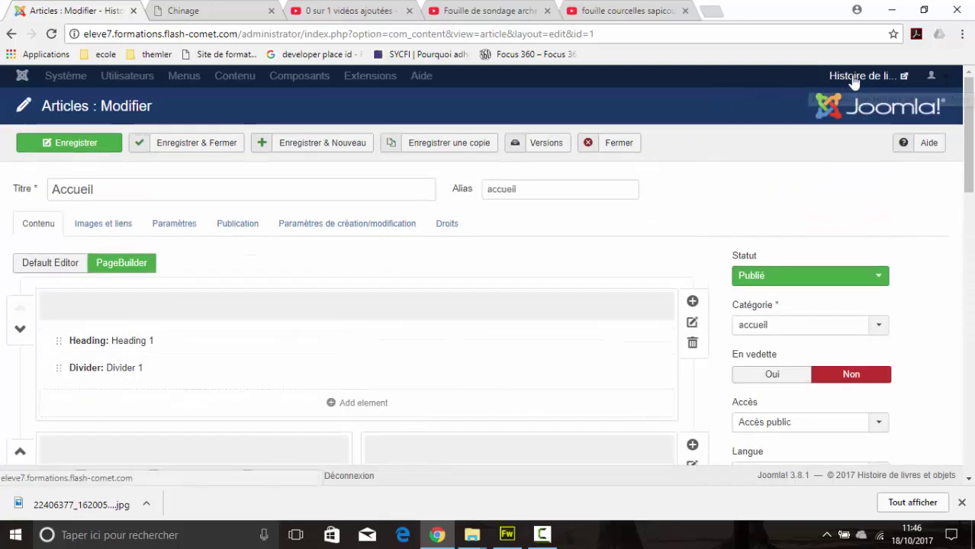
View the live site's home page and examine its Livres, Objets and Vidéo sections down to the footer.
click(854, 76)
scroll(687, 202, down, 3)
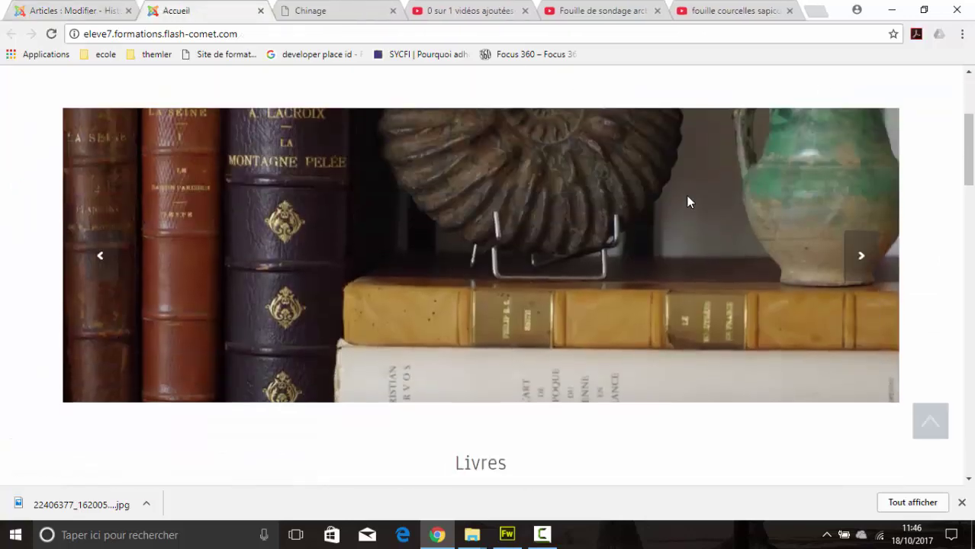
scroll(687, 201, down, 4)
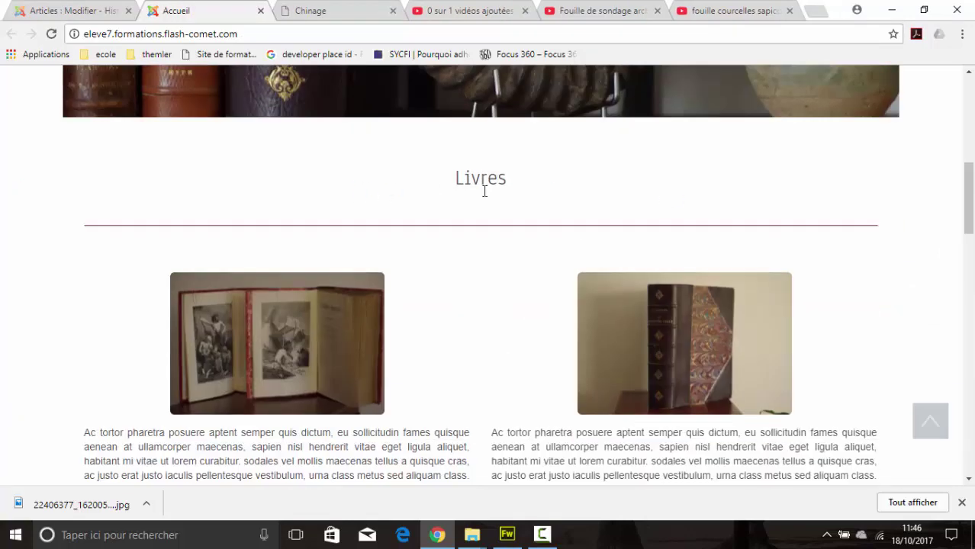
scroll(404, 223, down, 2)
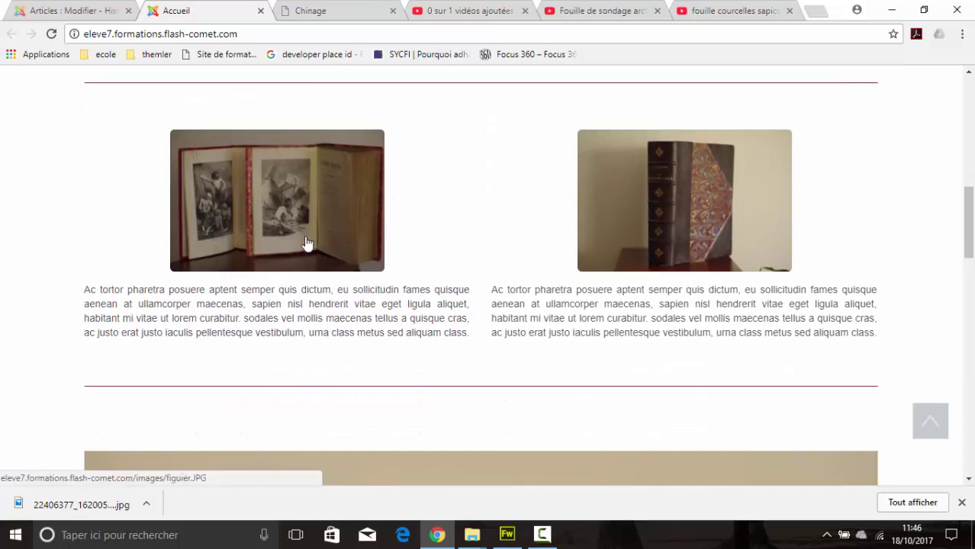
scroll(592, 294, down, 4)
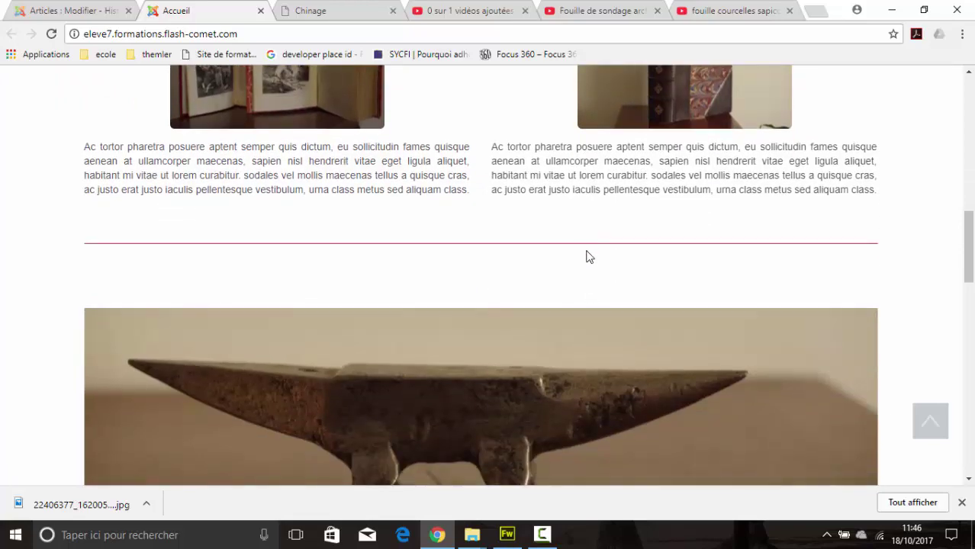
scroll(592, 294, down, 10)
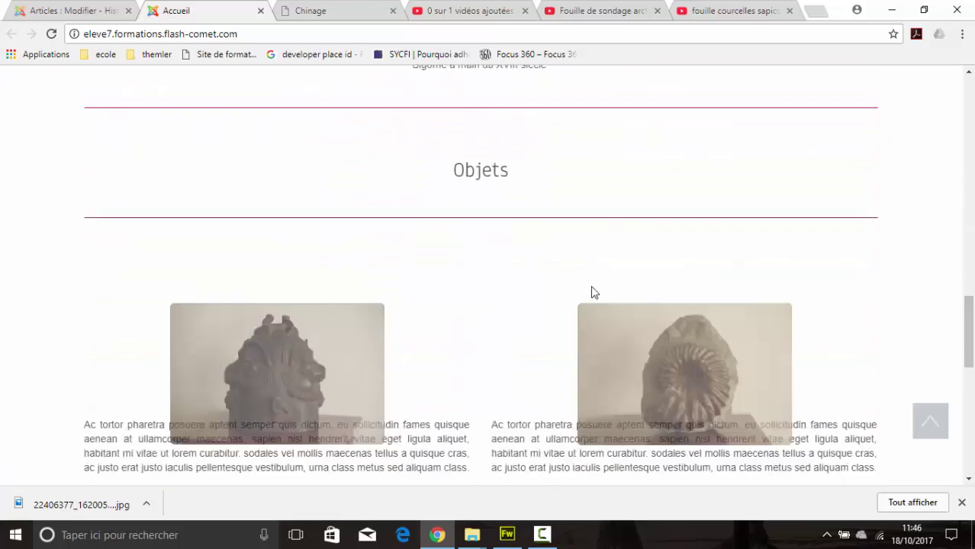
scroll(594, 294, down, 4)
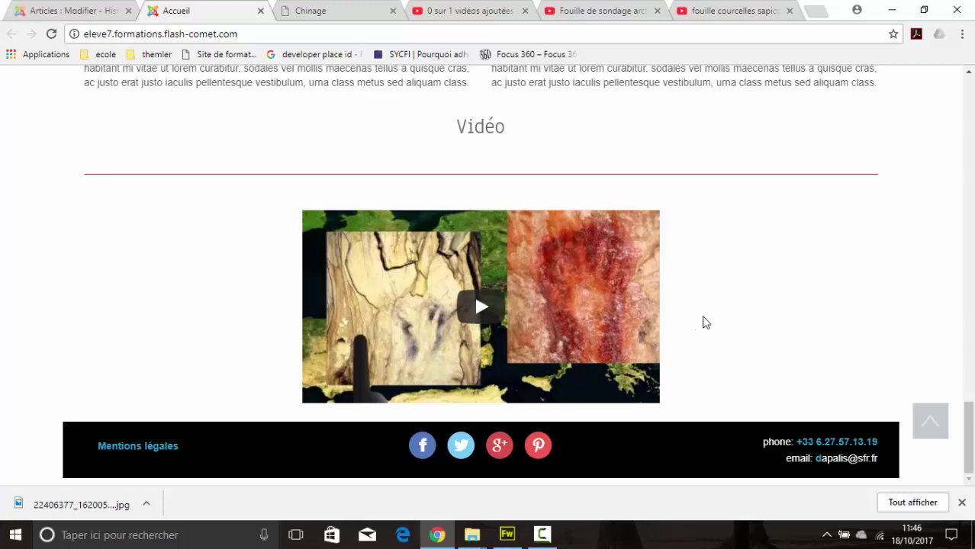
Close the Accueil article in the administration and reopen it for editing through the JSN PageBuilder component.
click(76, 13)
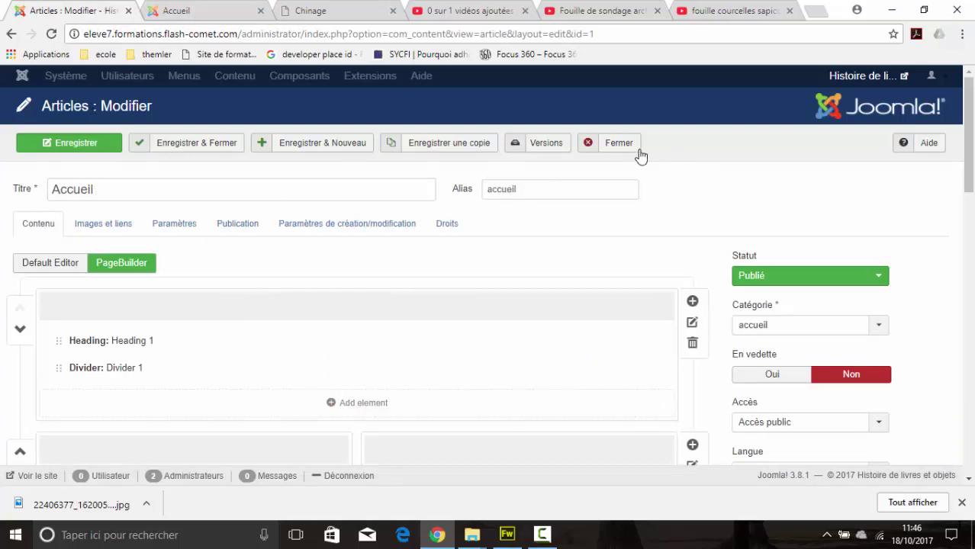
click(612, 143)
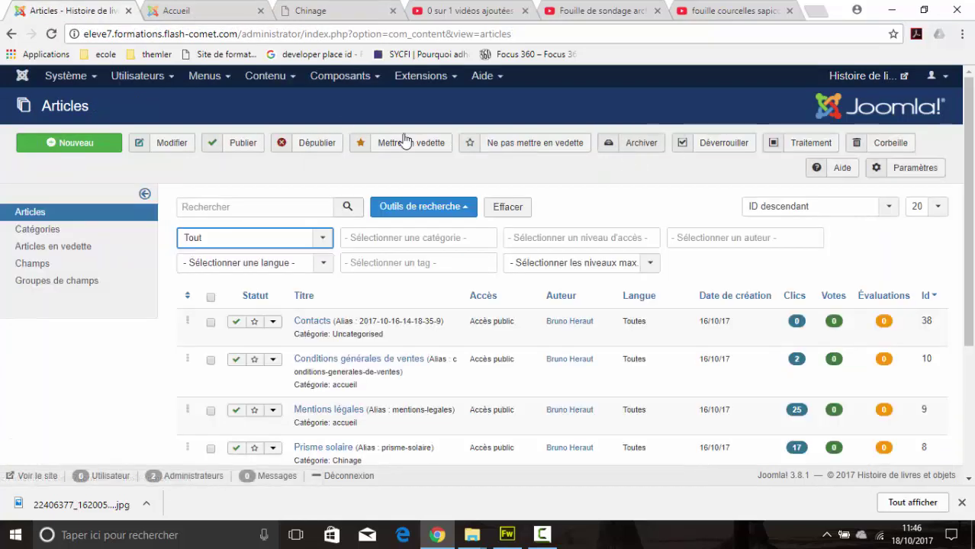
click(348, 79)
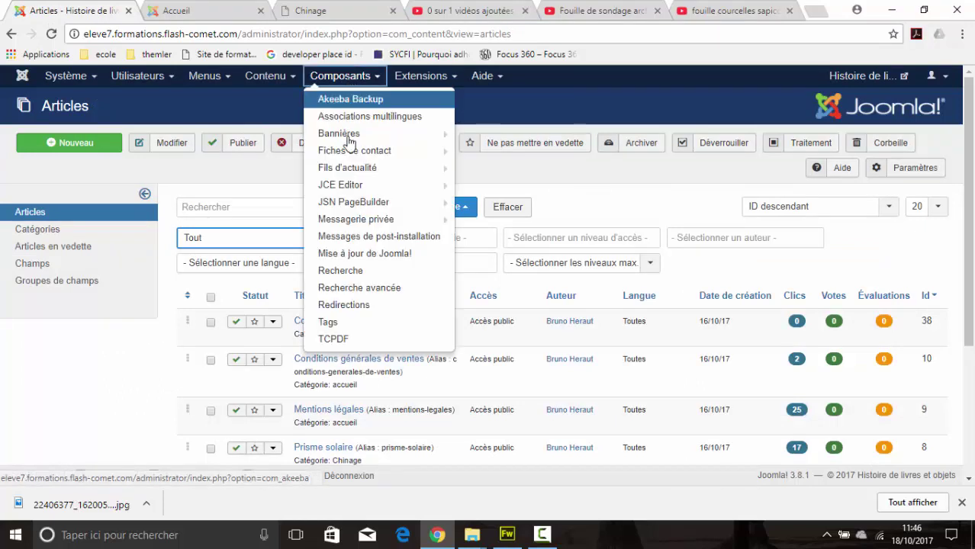
click(352, 203)
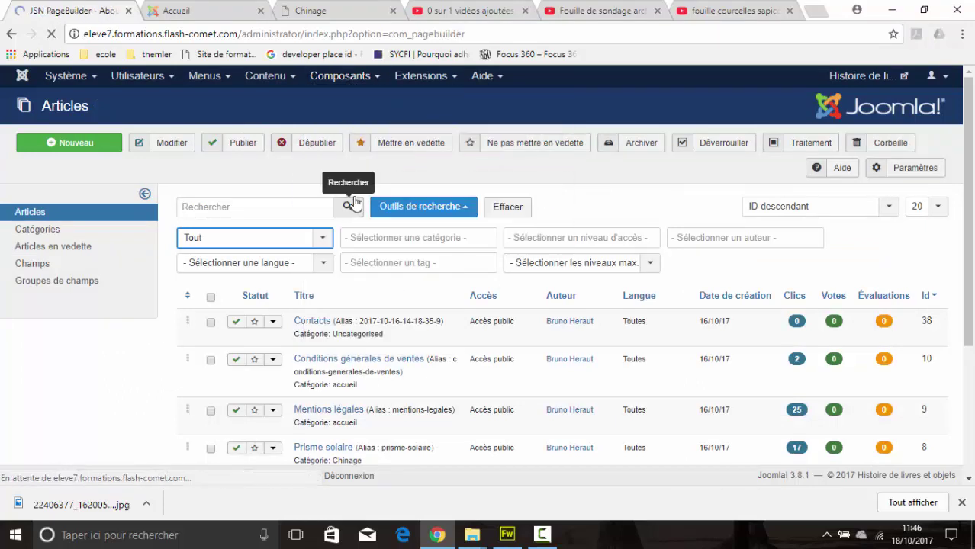
click(88, 197)
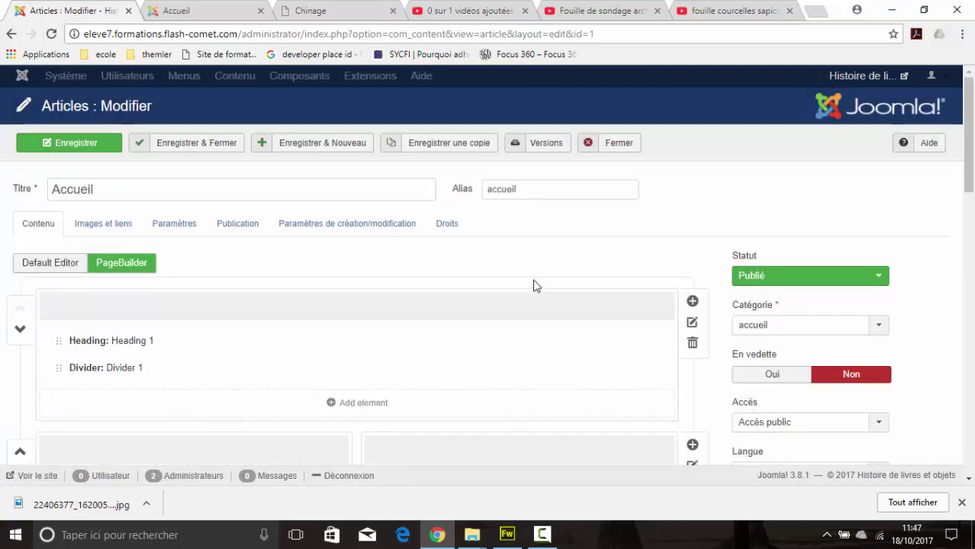
Delete the last row of the Accueil layout, including its heading, divider and video elements.
scroll(534, 285, down, 4)
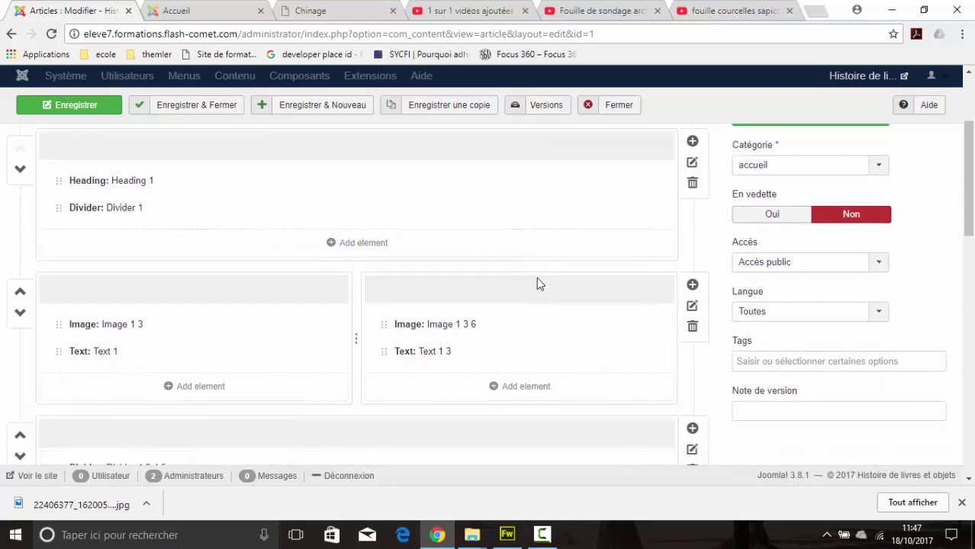
scroll(538, 284, down, 8)
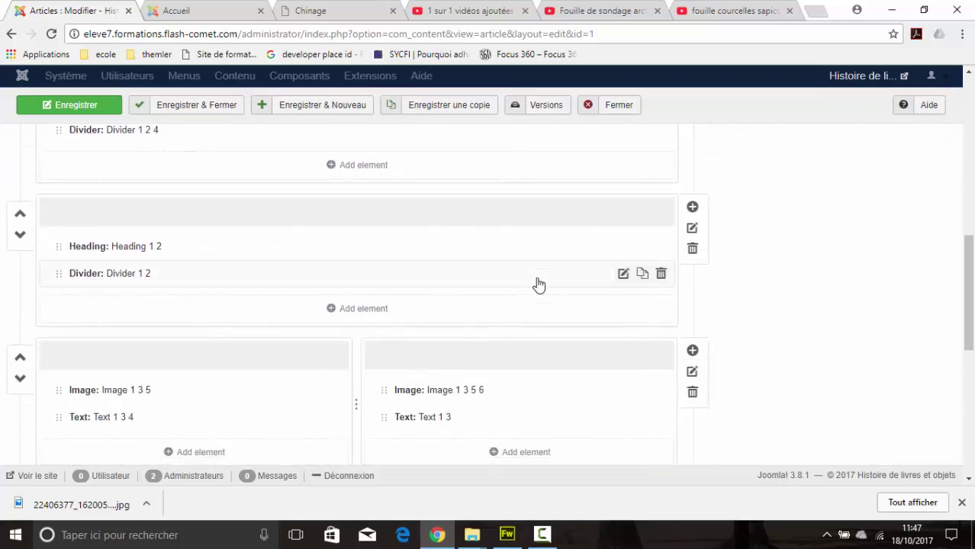
scroll(538, 283, down, 2)
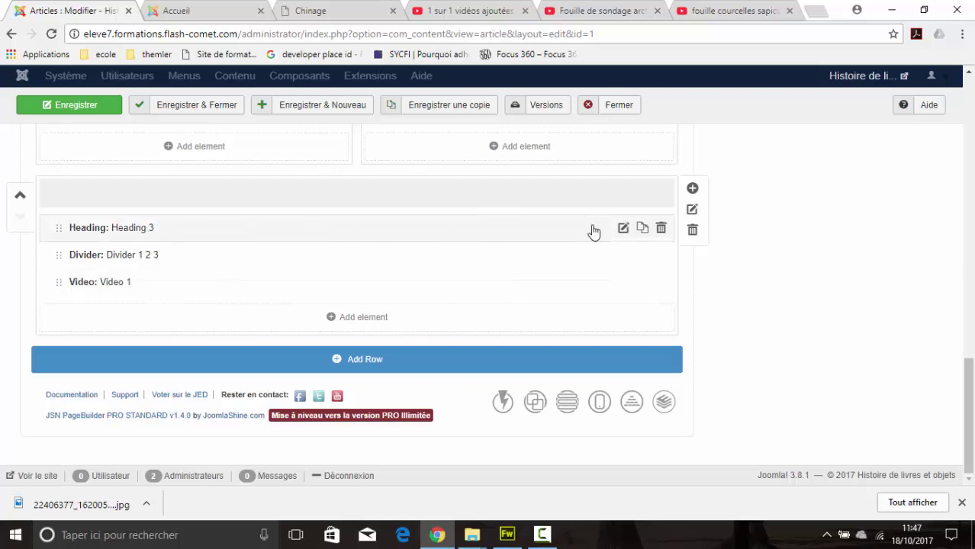
click(693, 230)
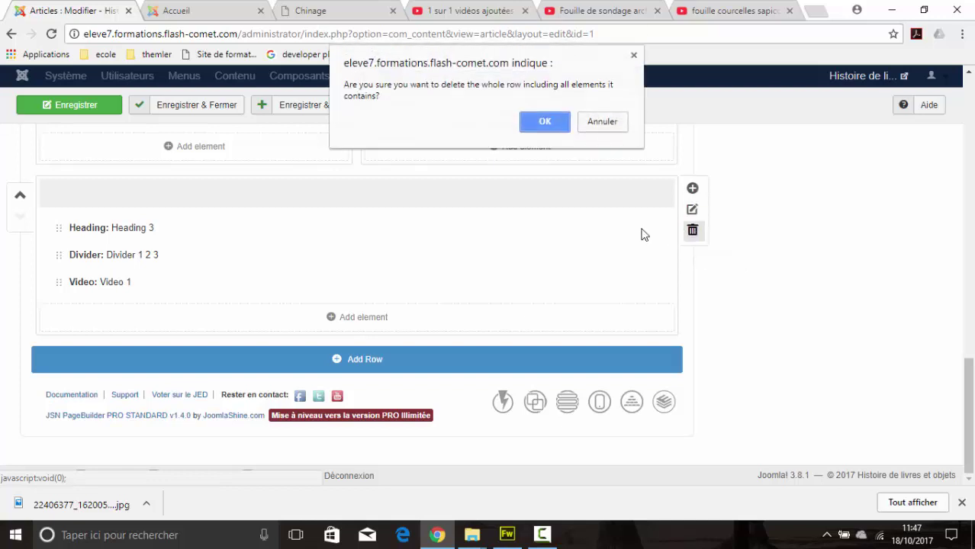
click(546, 123)
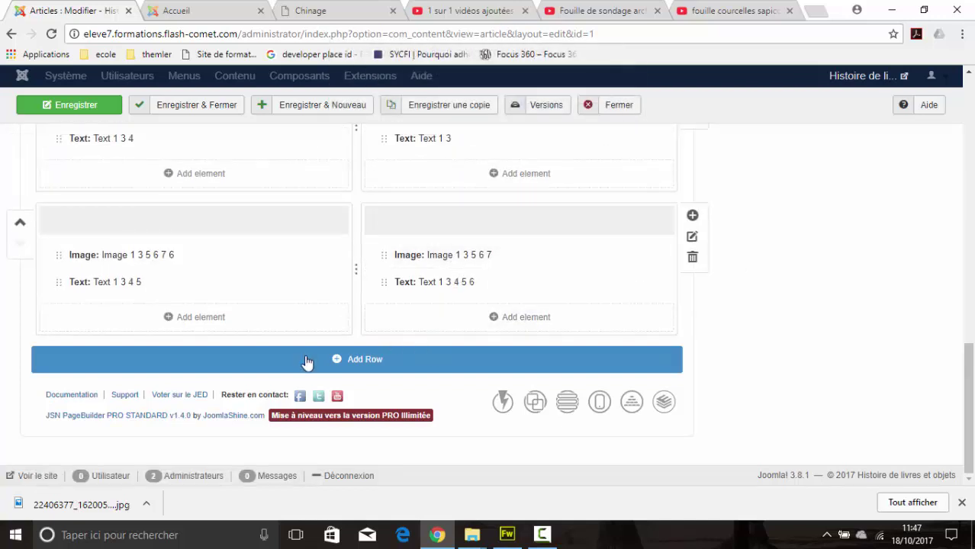
Add a two-column row and a full-width row at the end of the layout, with the full-width row placed above.
click(306, 362)
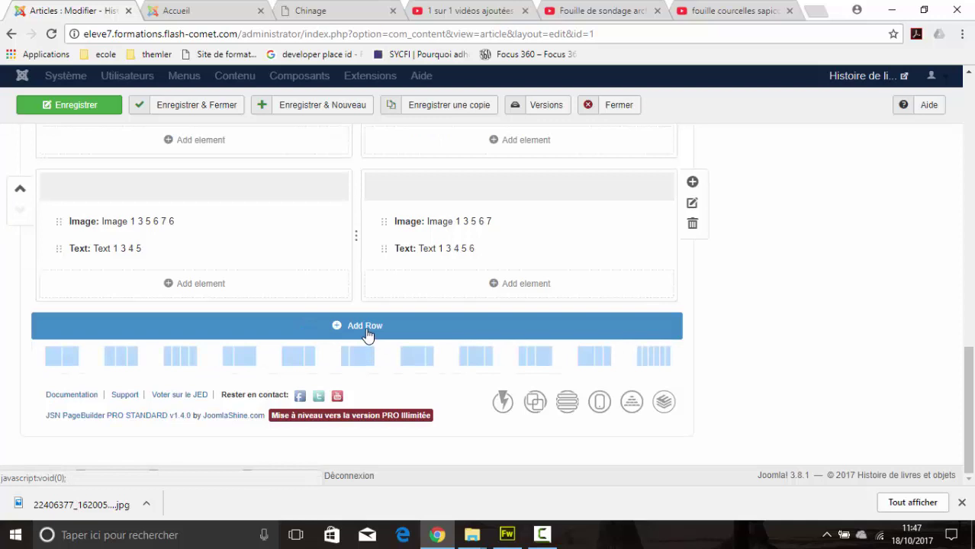
click(69, 365)
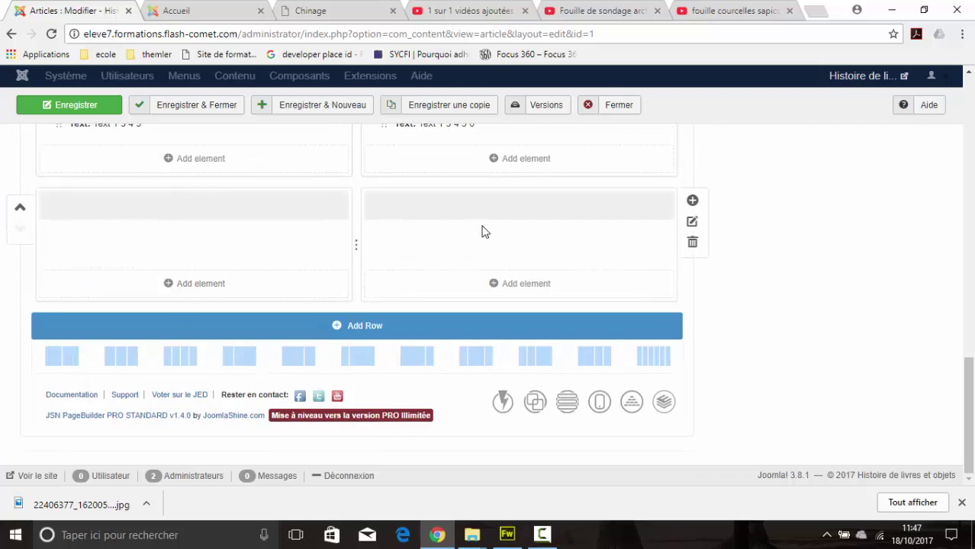
click(369, 330)
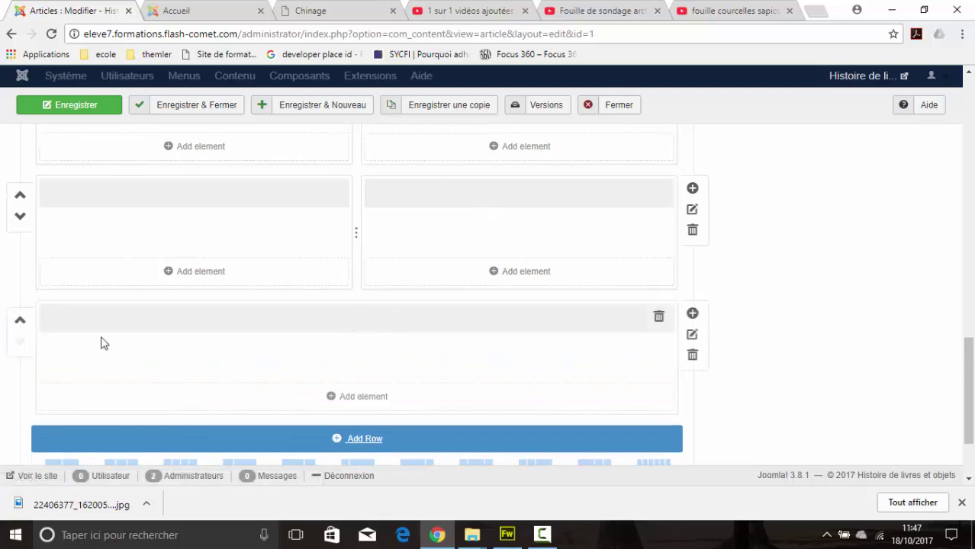
click(20, 322)
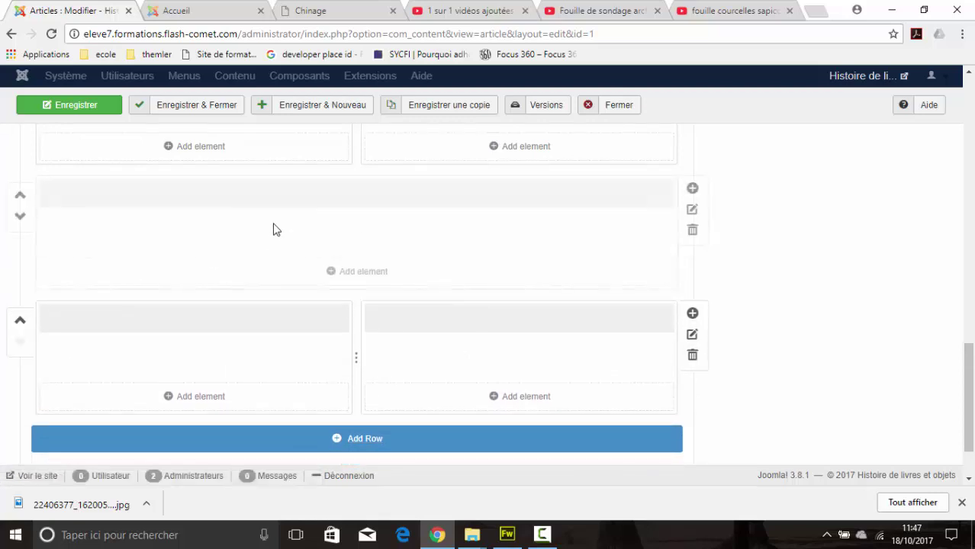
Add a Heading element to the new full-width row and set its tag to H2.
click(355, 273)
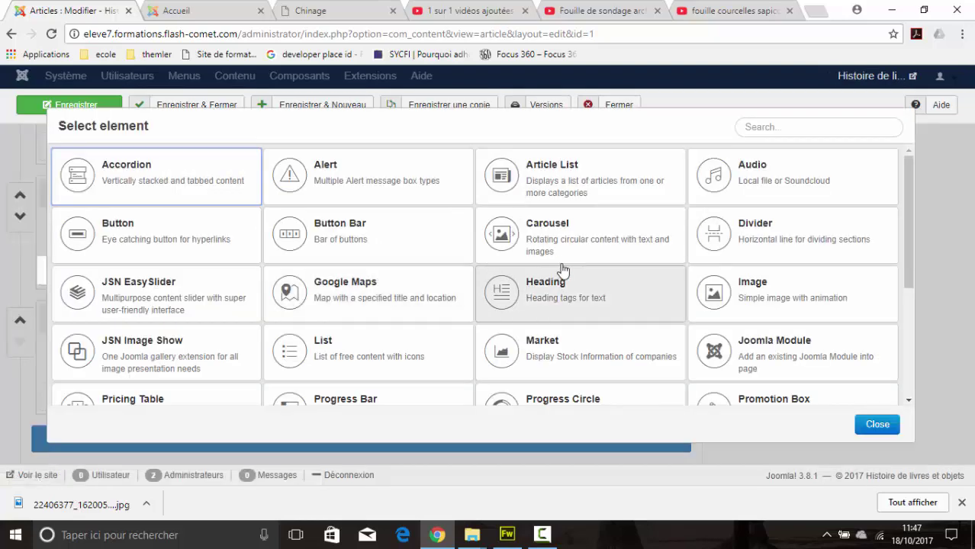
scroll(633, 267, down, 1)
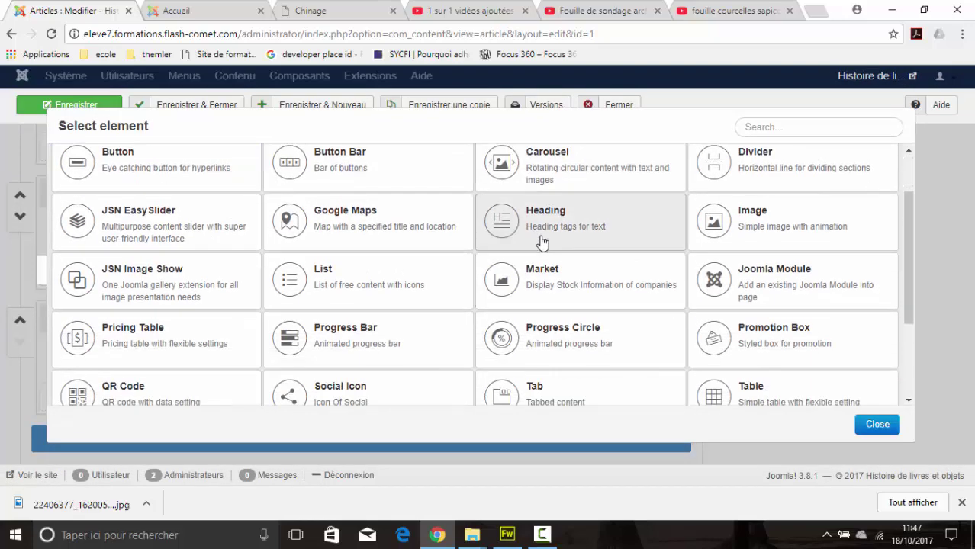
click(545, 217)
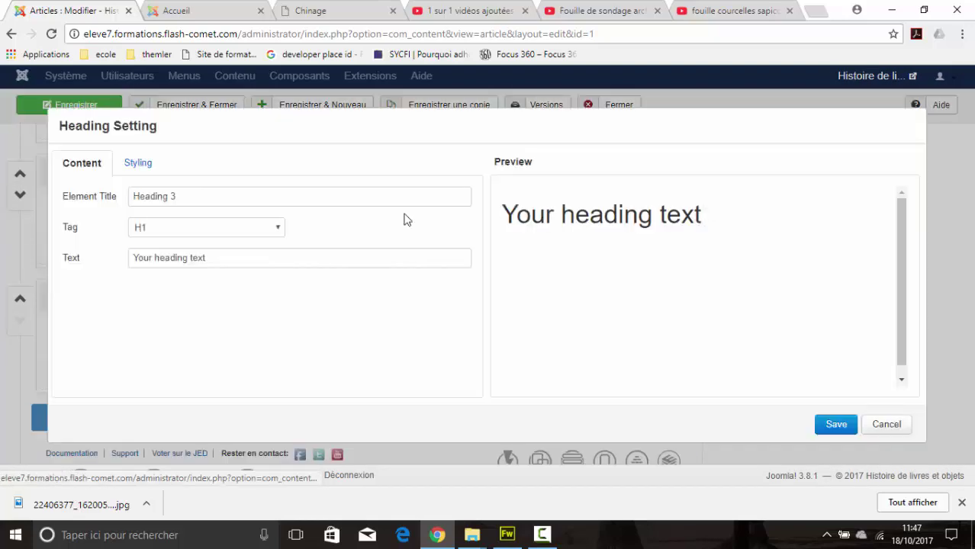
click(230, 233)
click(215, 258)
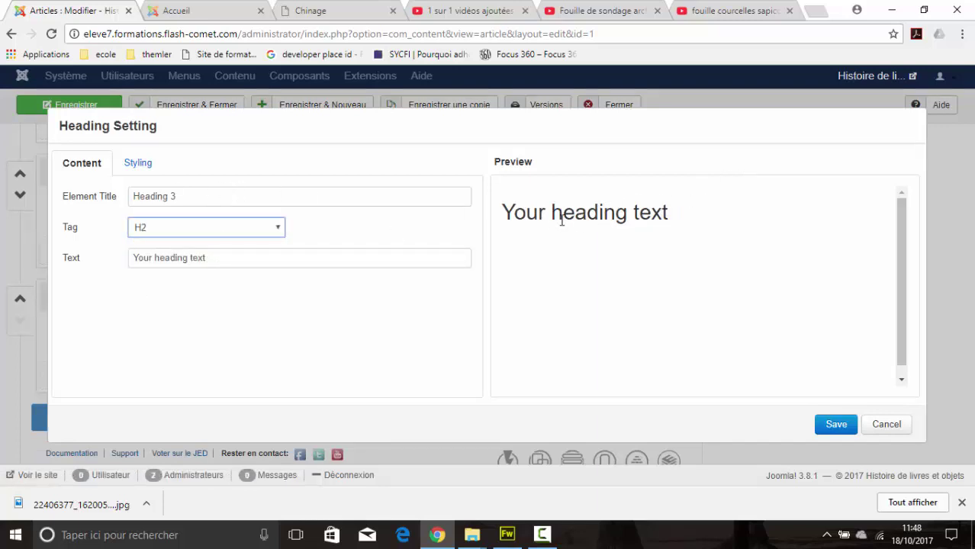
Set the heading's alignment to Center and save the heading element.
drag(514, 213, 683, 218)
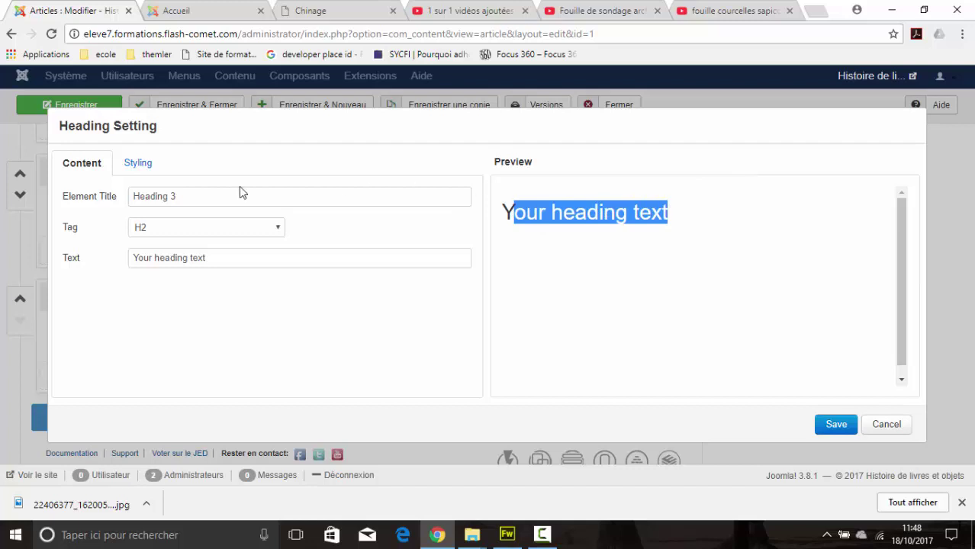
click(136, 164)
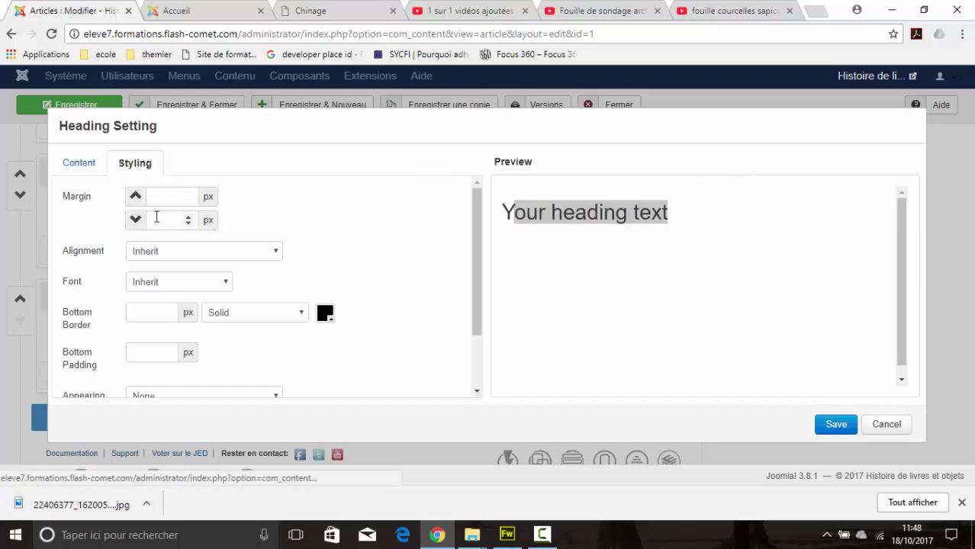
click(155, 252)
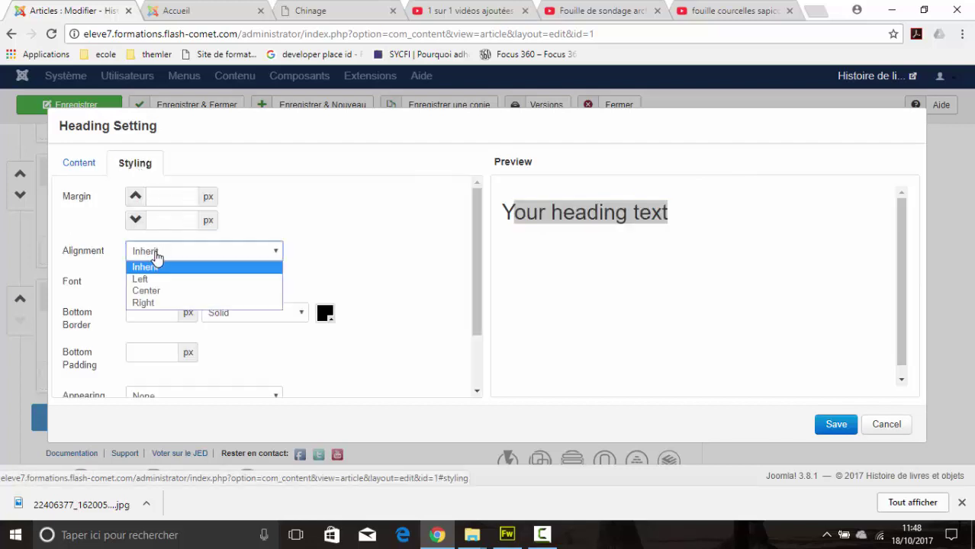
click(145, 290)
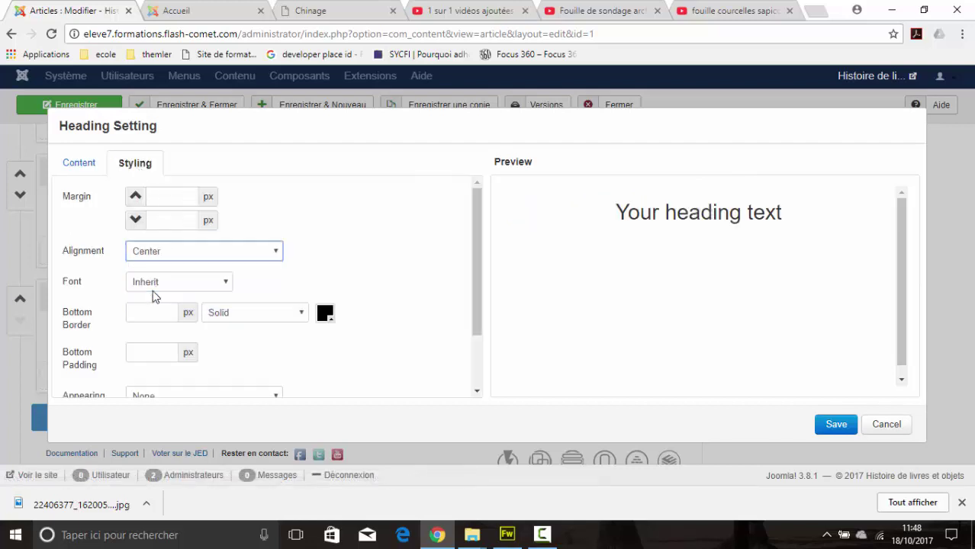
click(835, 425)
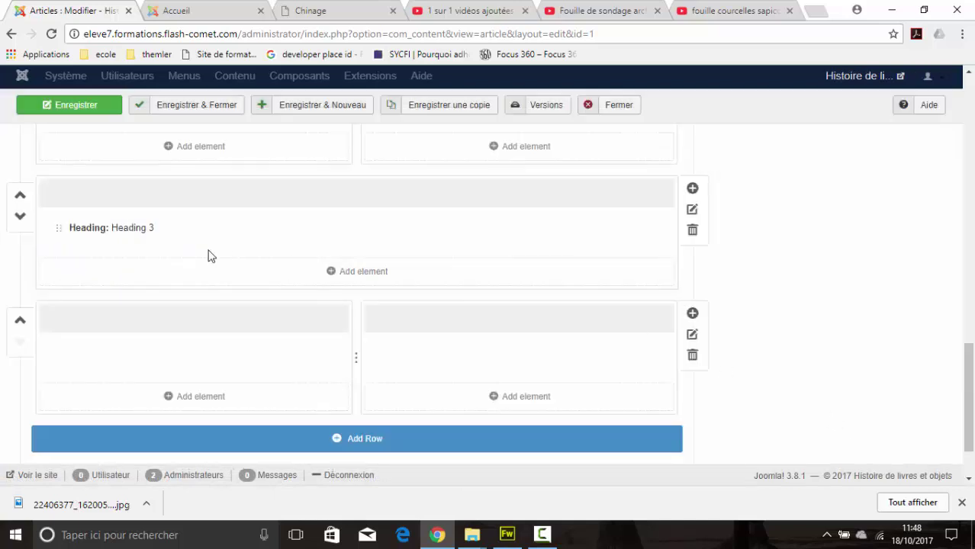
Reopen the new heading, set both its element title and its text to "Vidéos", and save it.
click(135, 234)
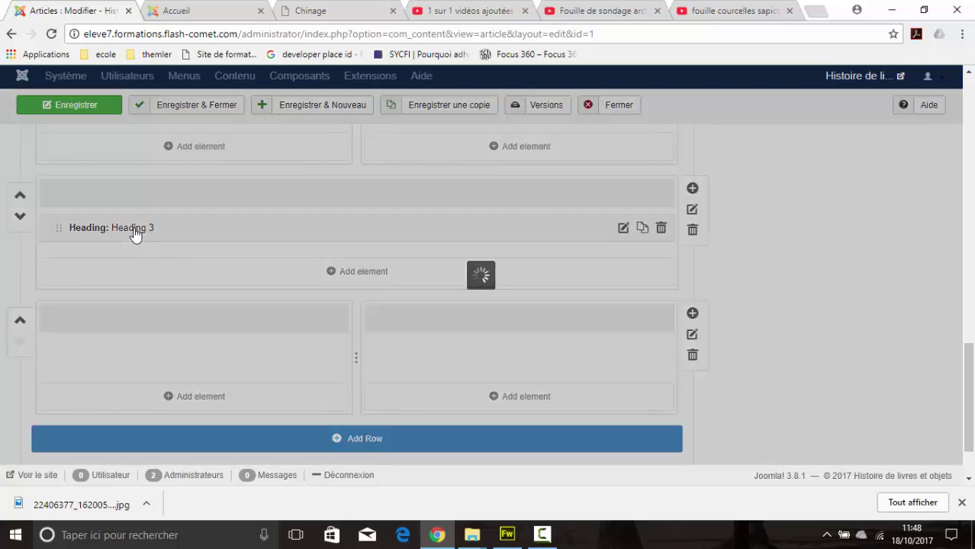
drag(148, 194, 206, 194)
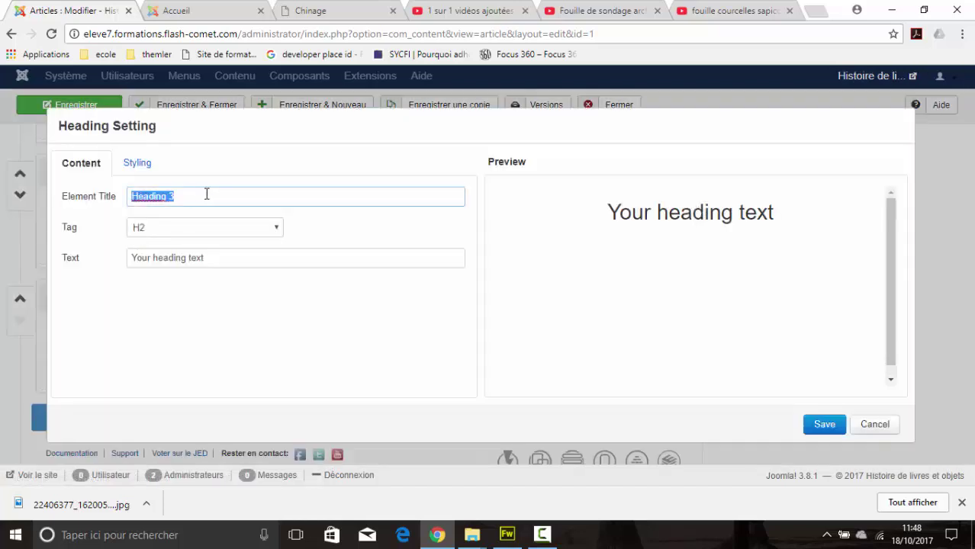
text(Vidéos)
drag(223, 264, 87, 275)
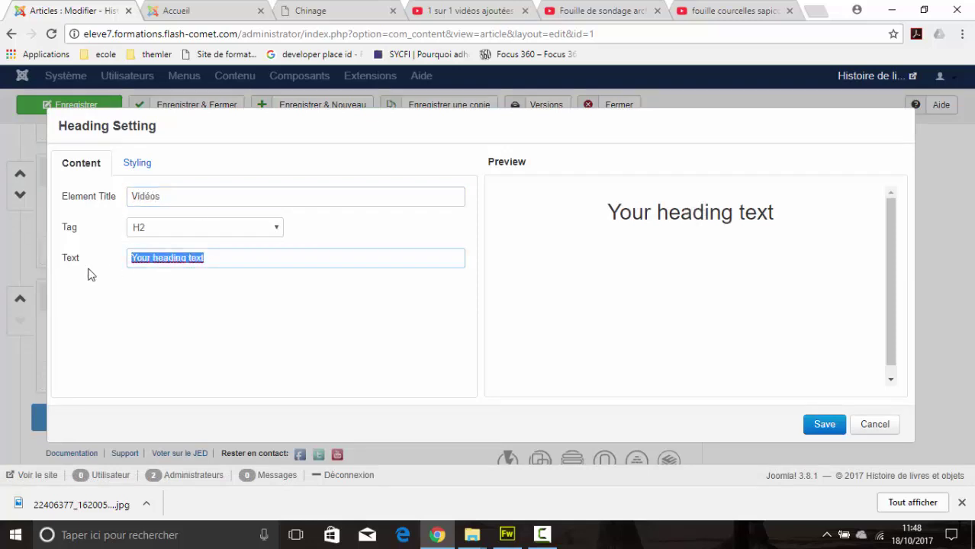
text(Vidéos)
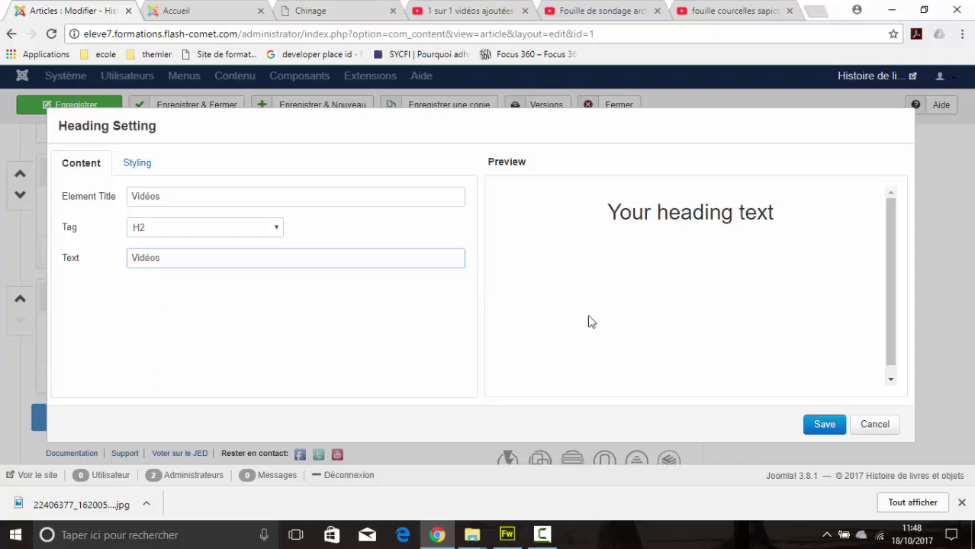
click(674, 324)
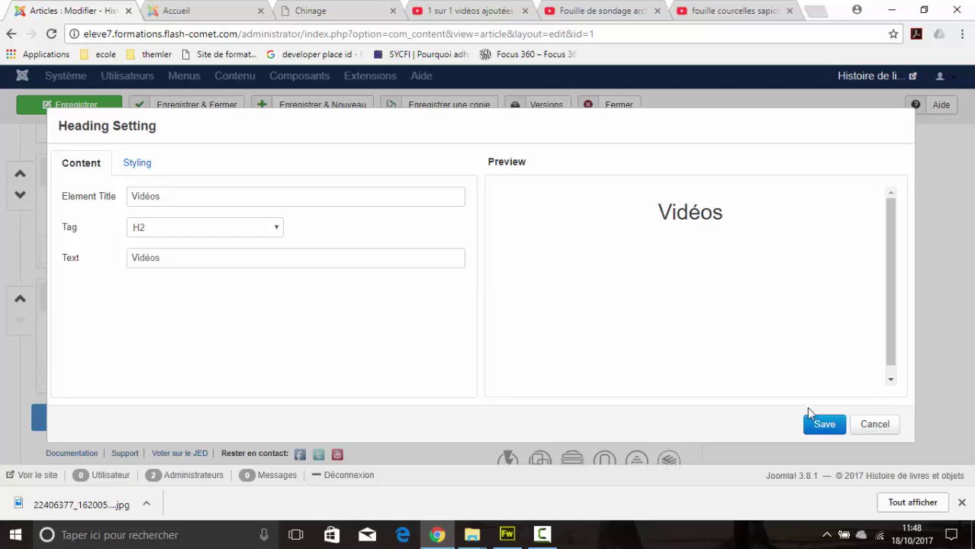
click(824, 424)
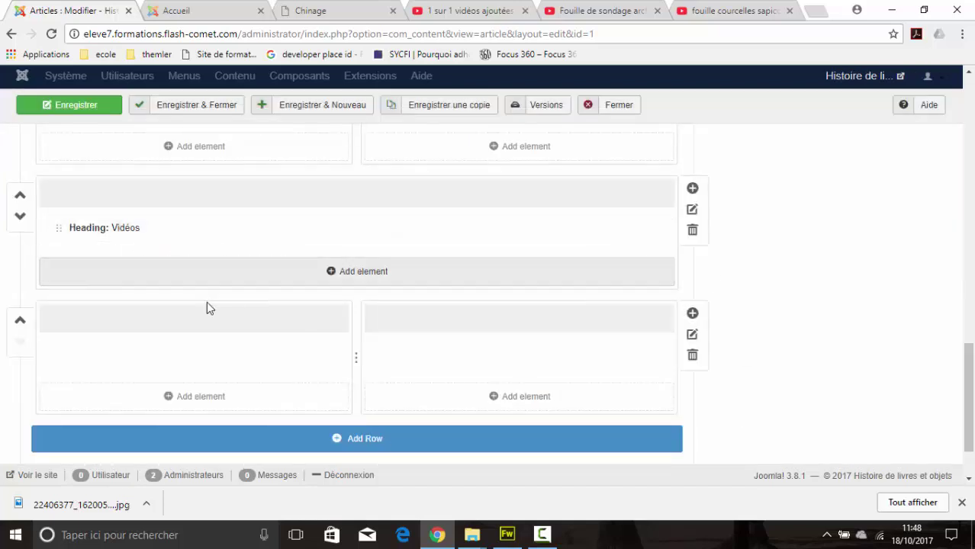
Add a Video element to the left column of the last two-column row, with Youtube as its source.
scroll(301, 344, down, 2)
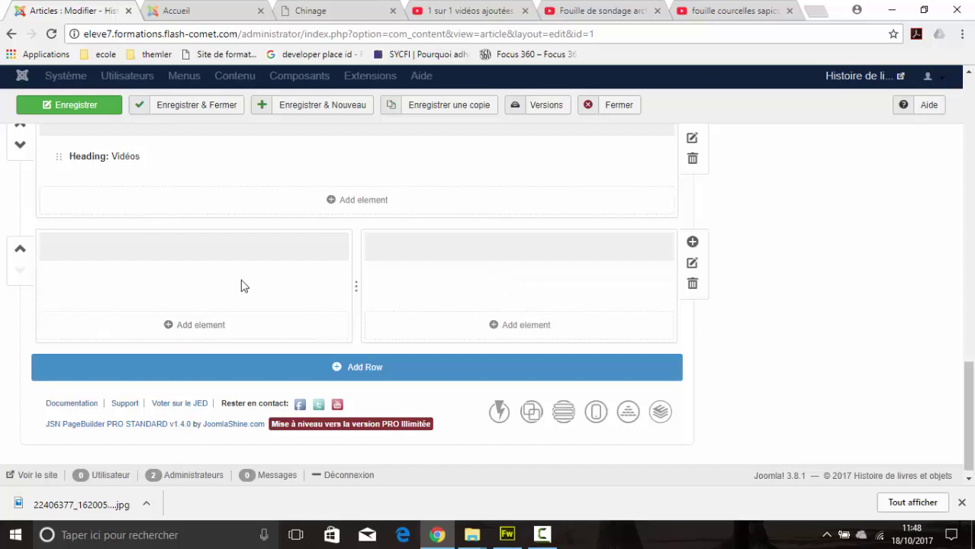
click(183, 328)
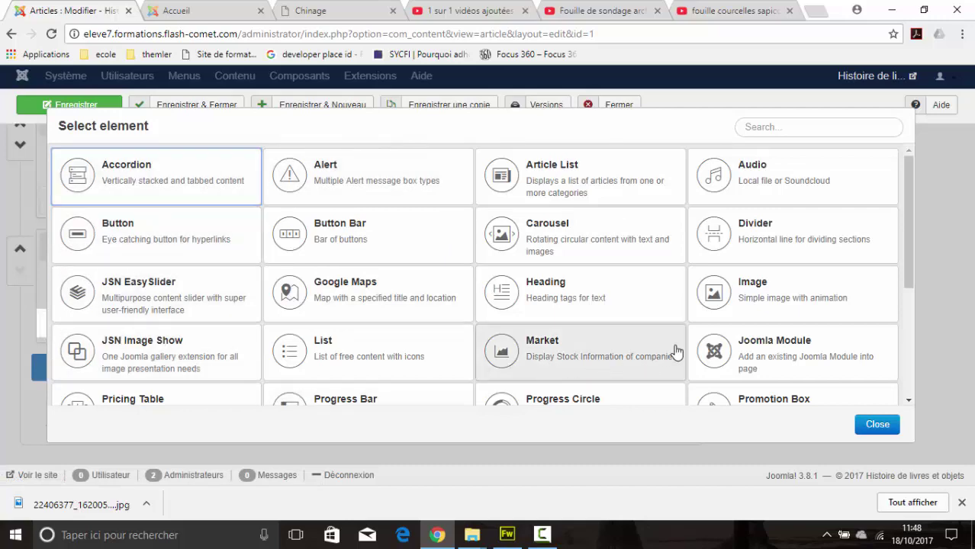
scroll(748, 296, down, 3)
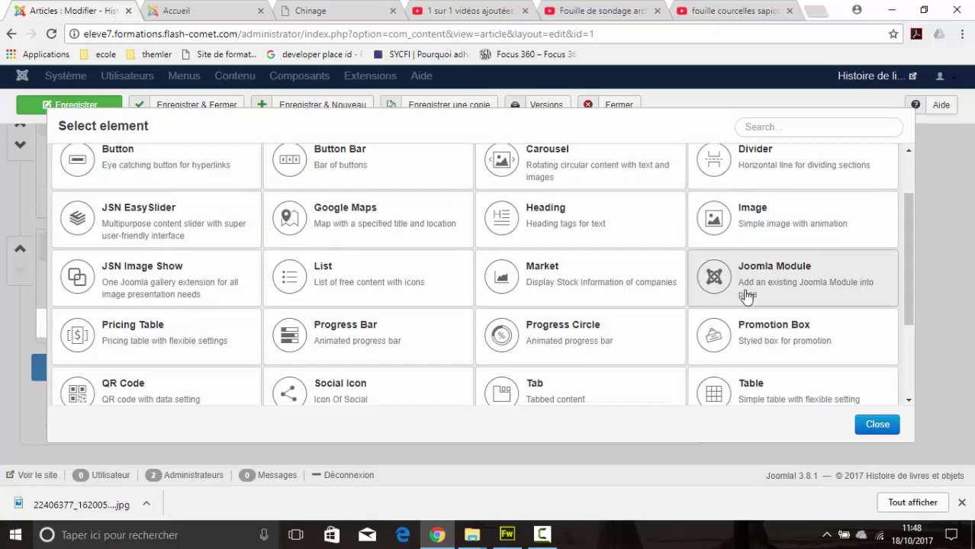
scroll(748, 296, down, 2)
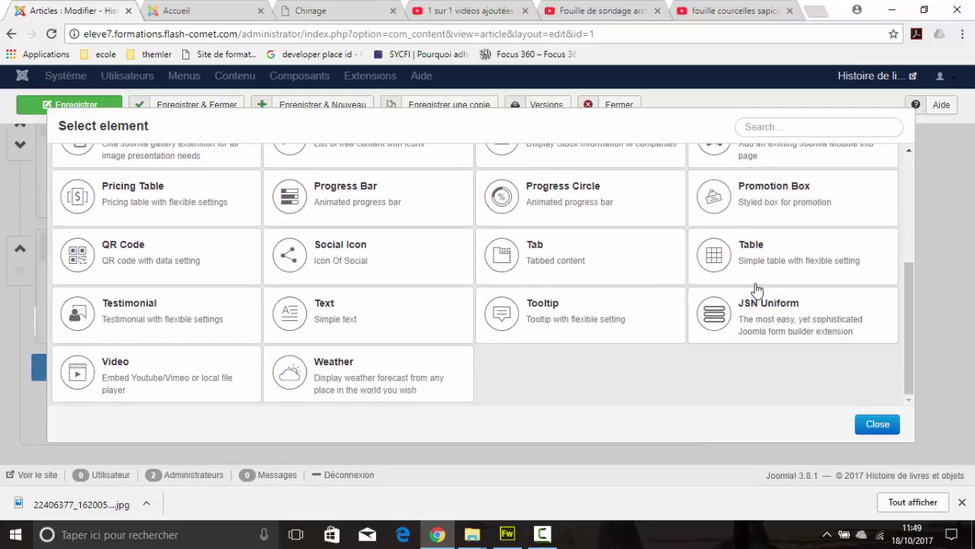
click(120, 379)
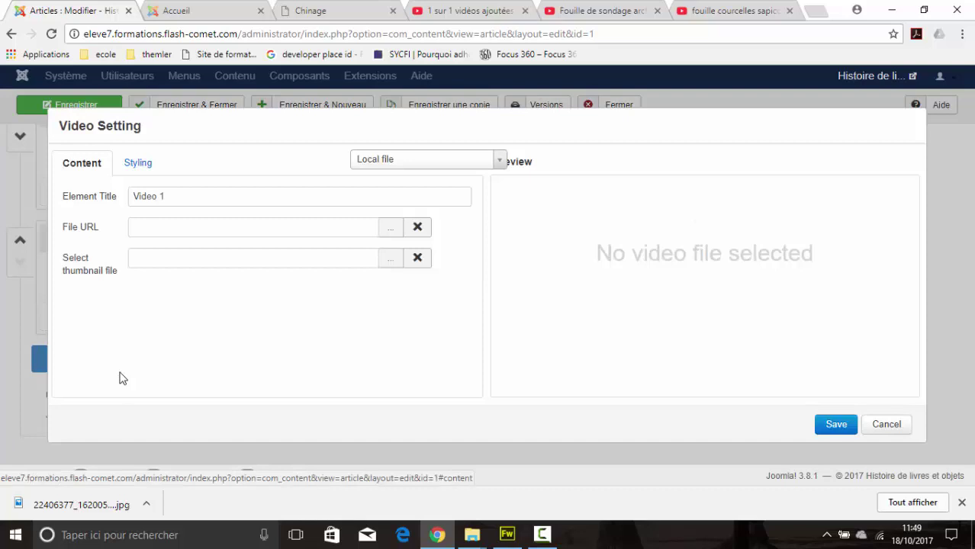
click(423, 161)
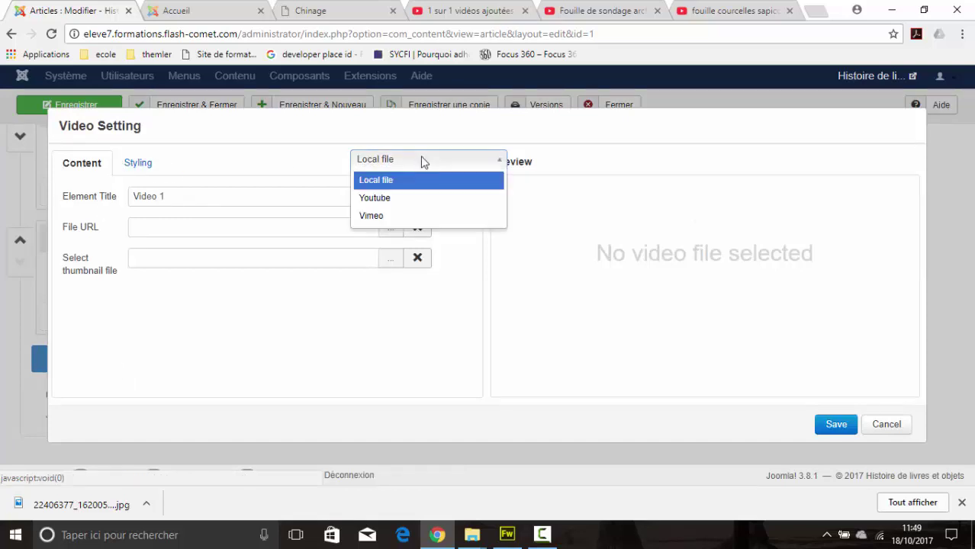
click(387, 204)
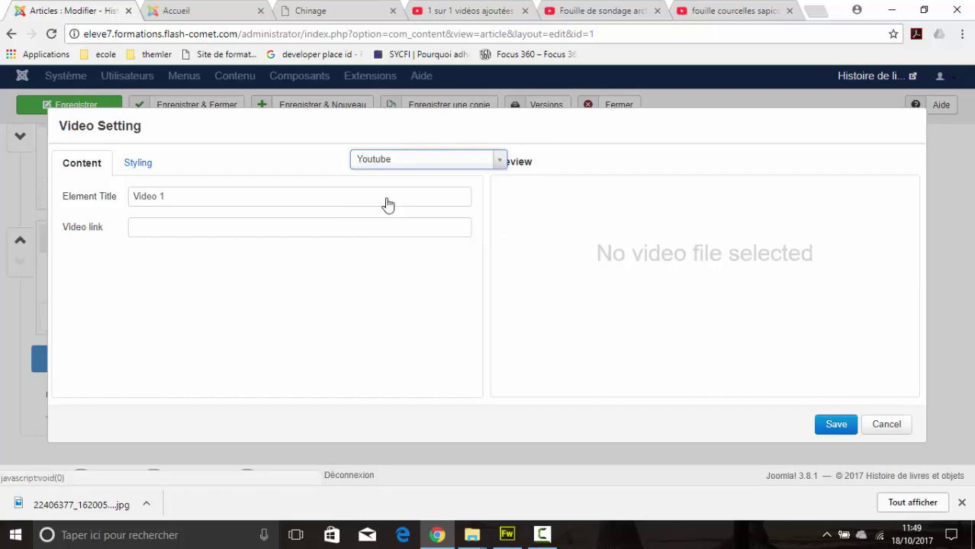
click(260, 201)
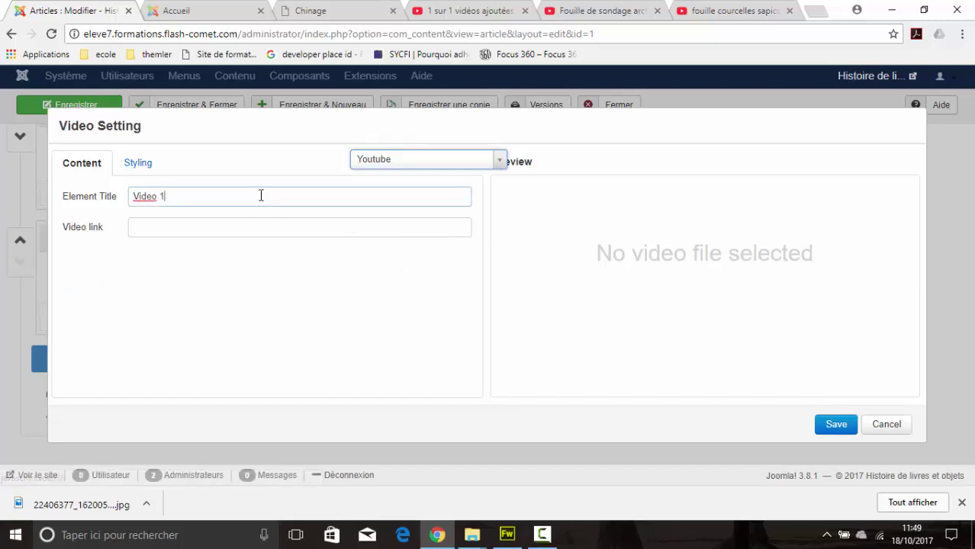
click(621, 13)
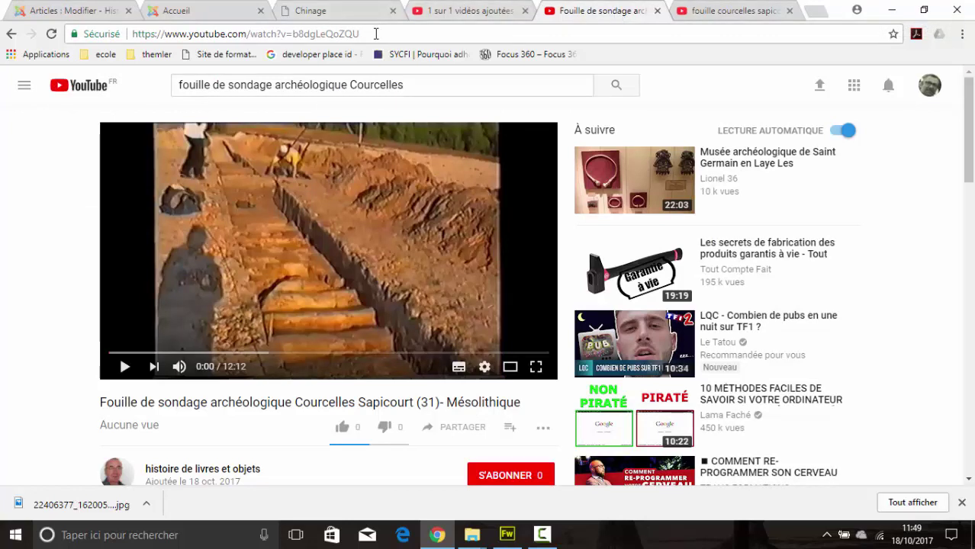
drag(360, 34, 131, 35)
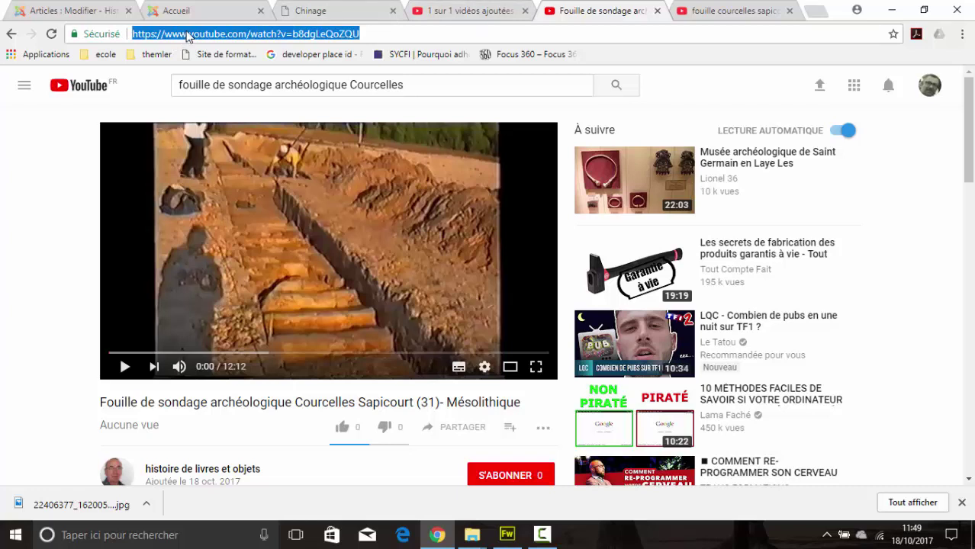
right_click(187, 37)
click(205, 85)
click(106, 14)
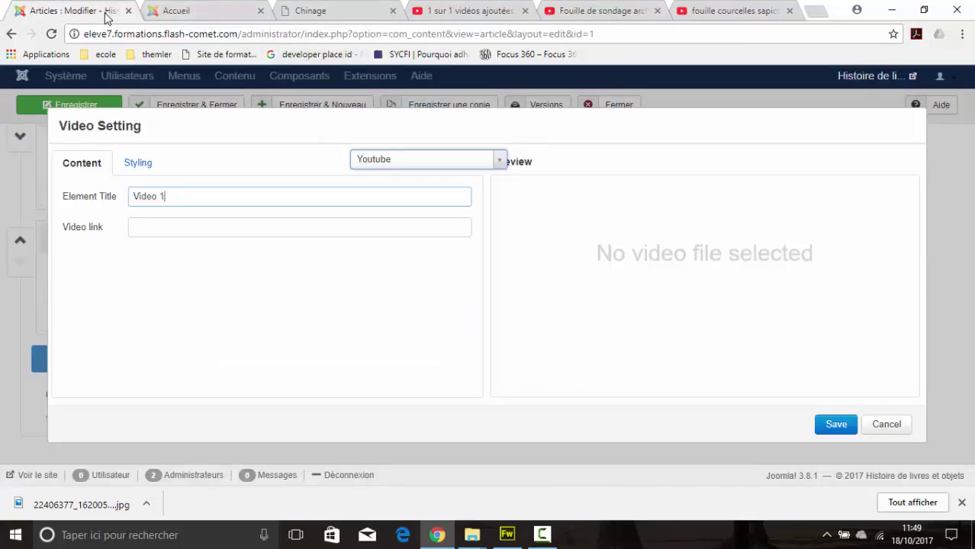
right_click(178, 227)
click(212, 314)
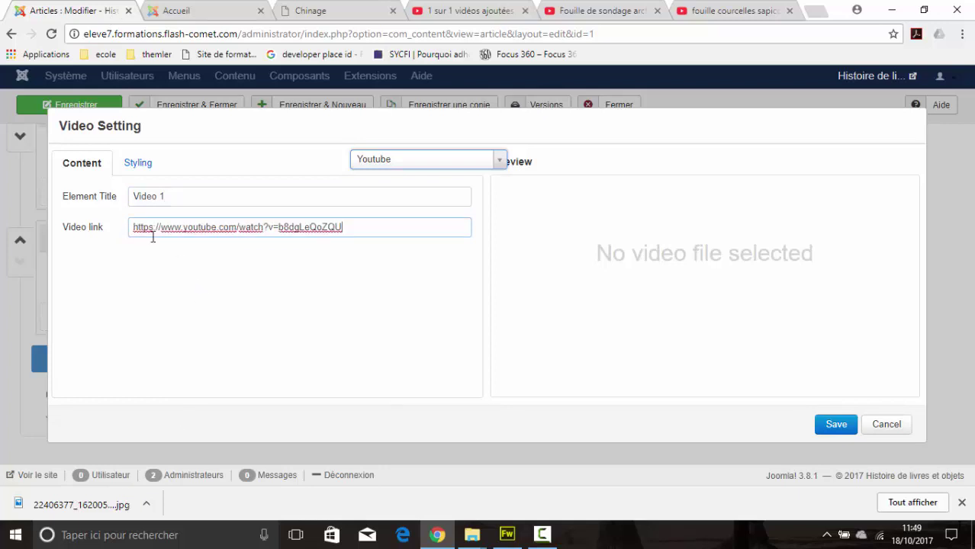
click(639, 273)
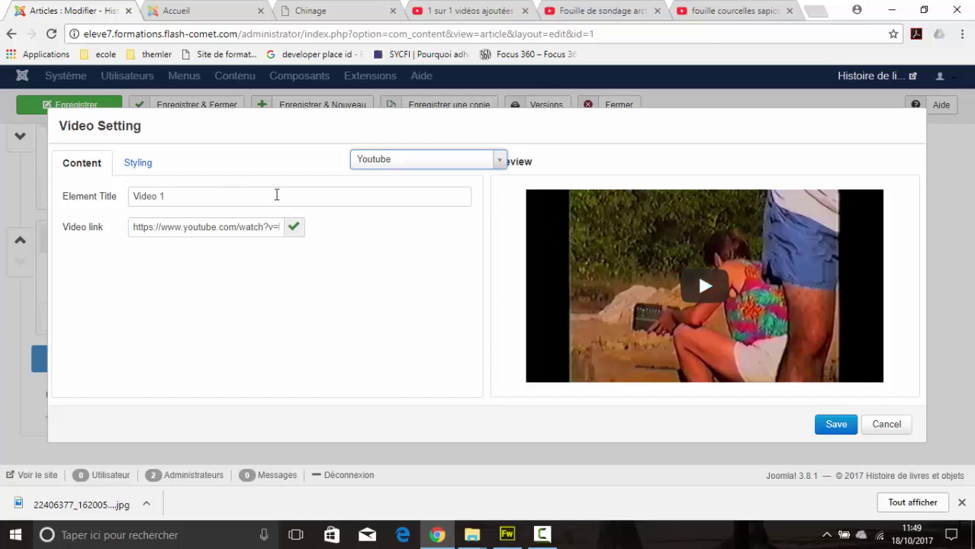
Copy the search text from the YouTube video page and set the video's element title to "Fouille de sondage archéologique Courcelles".
click(584, 12)
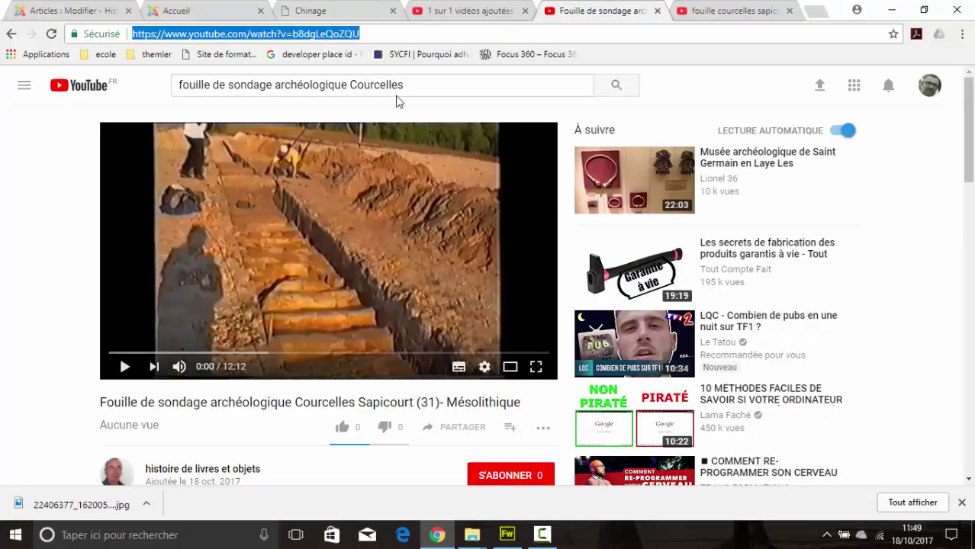
drag(398, 88, 175, 96)
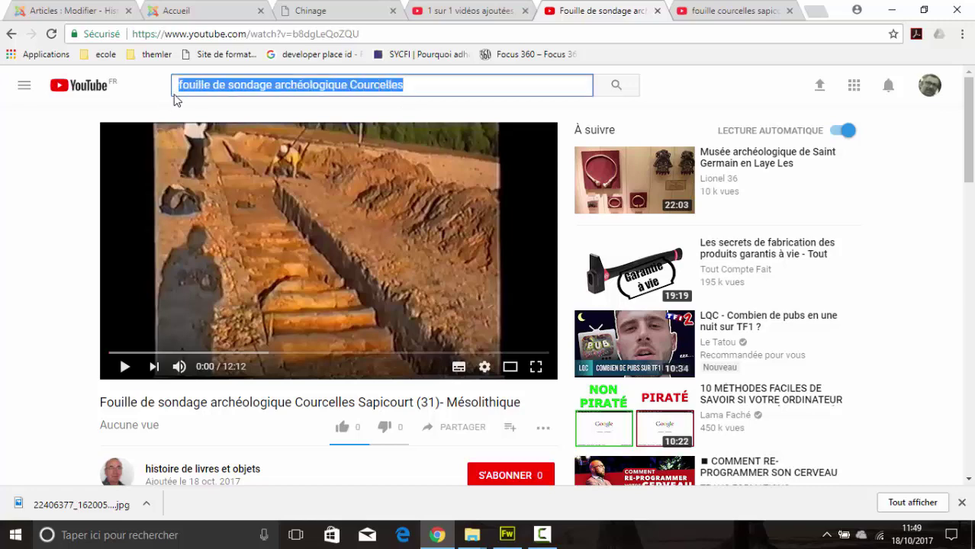
click(463, 10)
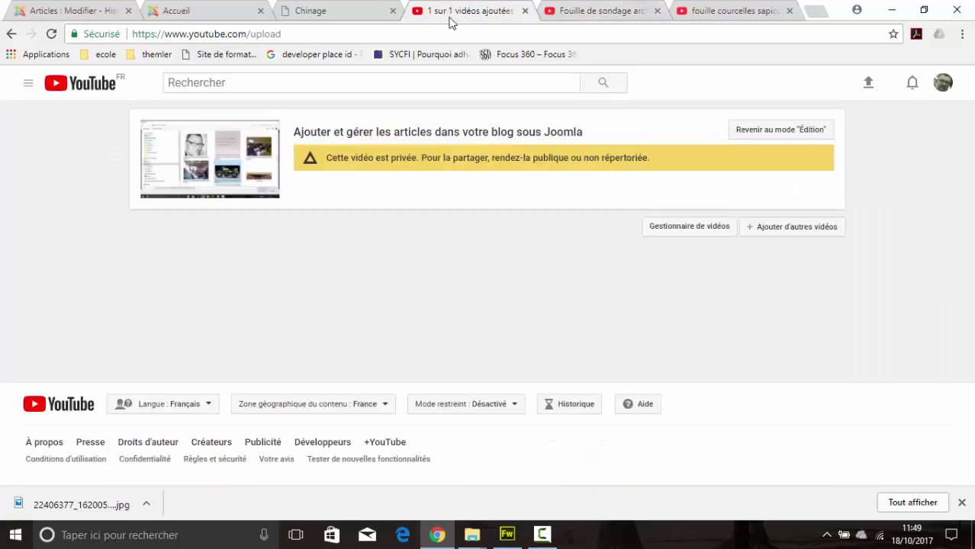
click(63, 12)
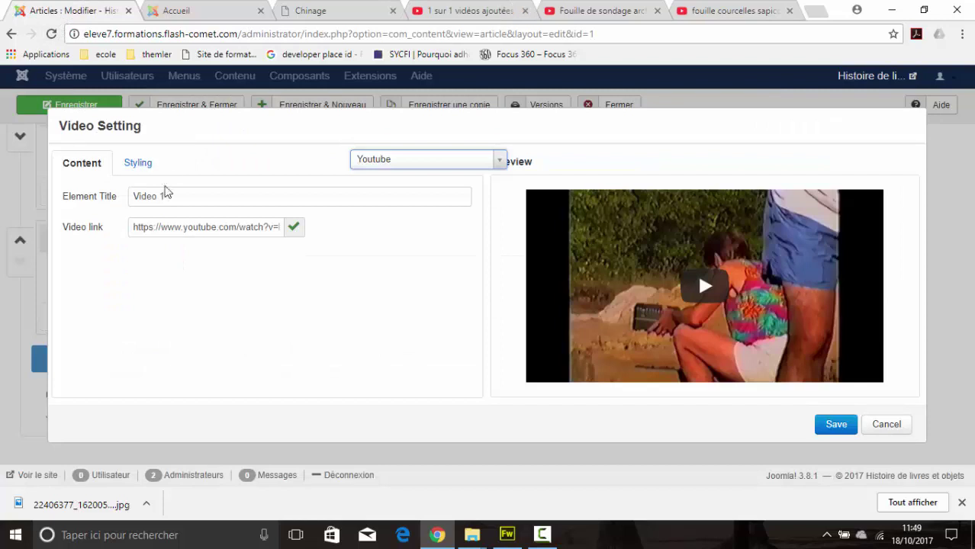
triple_click(155, 196)
key(ctrl+v)
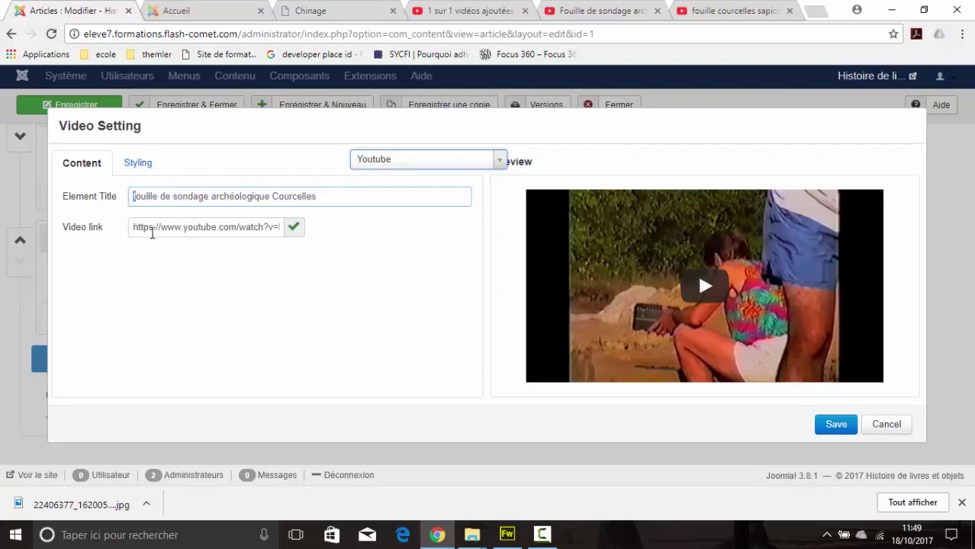
key(Delete)
text(F)
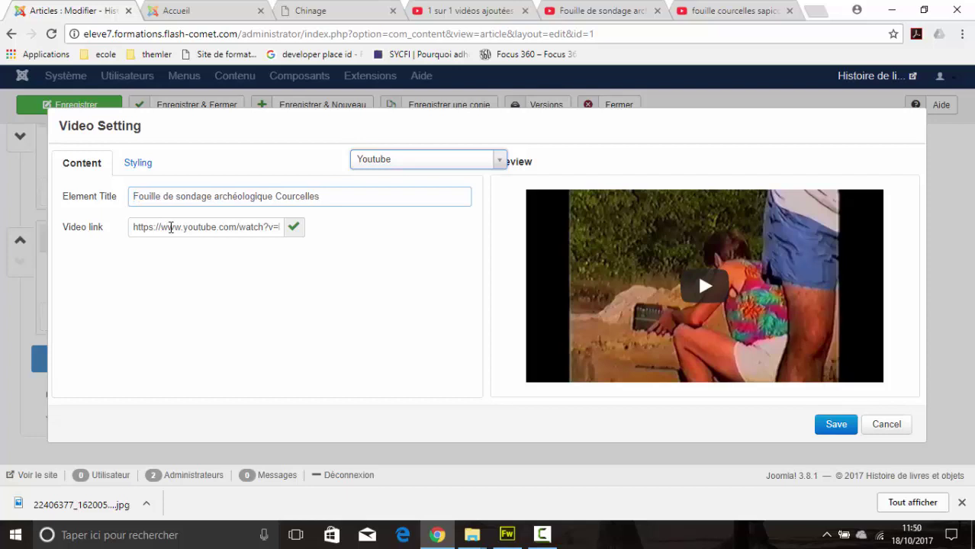
click(344, 362)
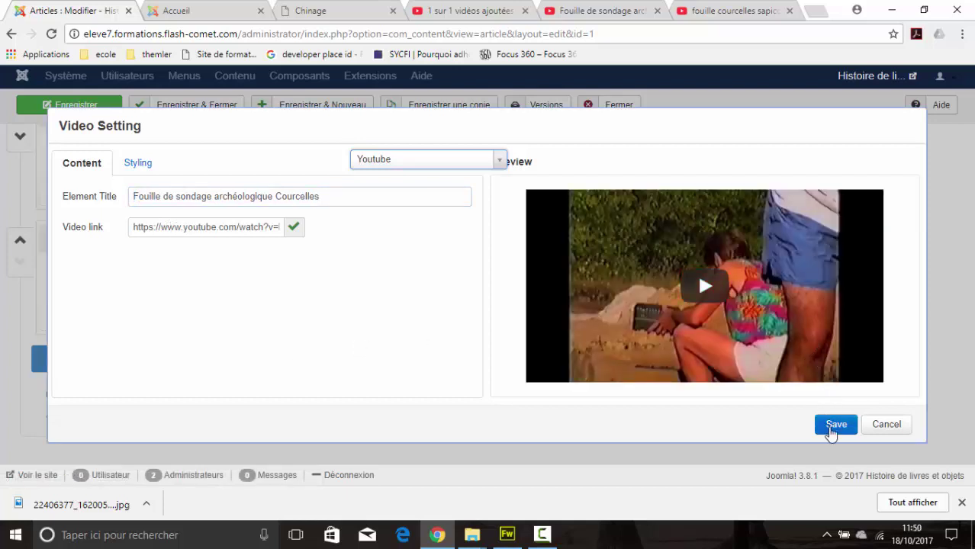
Save the video element, duplicate it in the left column, and move the original into the row's empty right column.
click(836, 424)
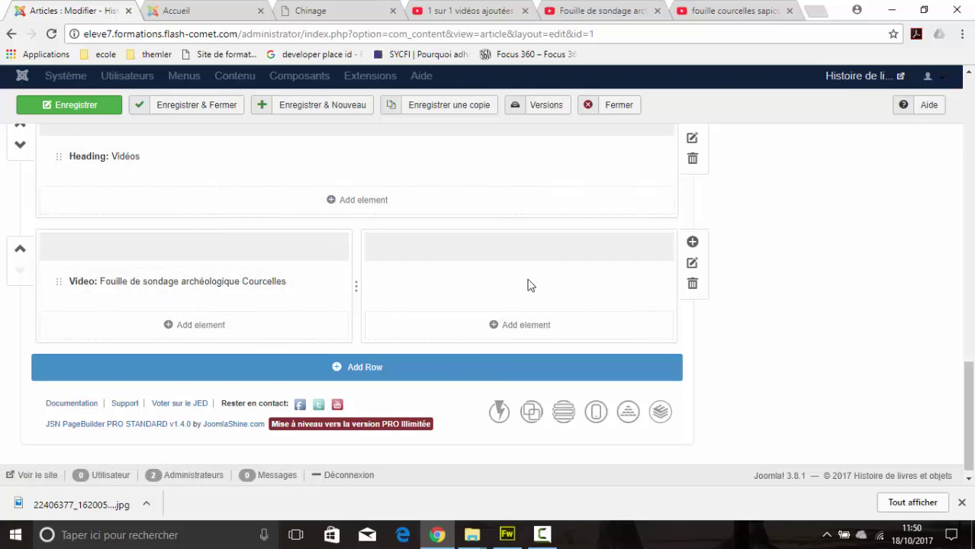
scroll(528, 283, down, 1)
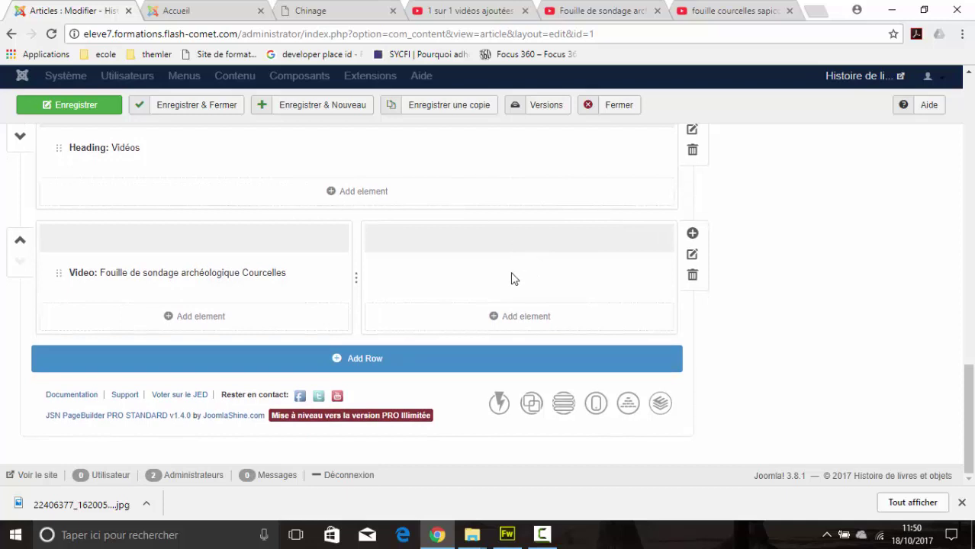
click(317, 275)
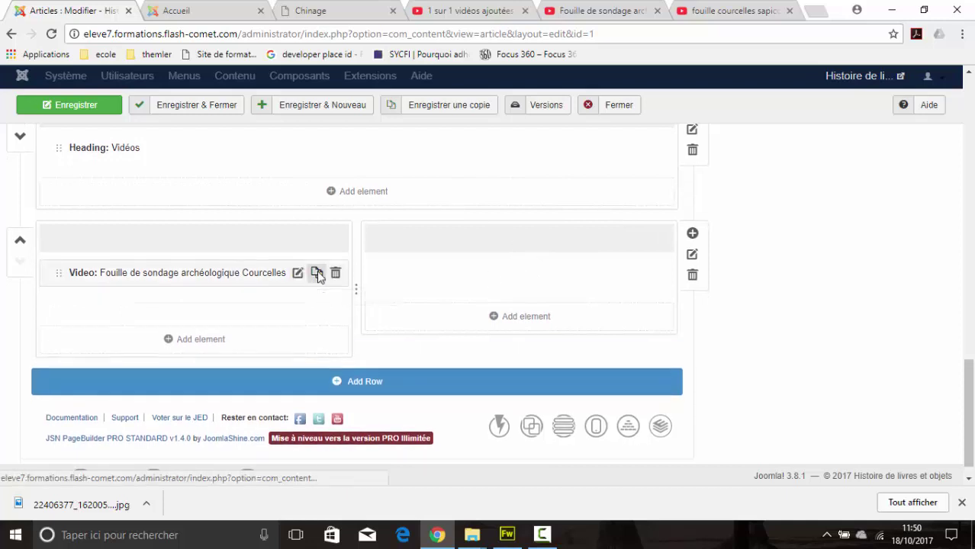
drag(59, 300, 399, 279)
drag(311, 304, 168, 301)
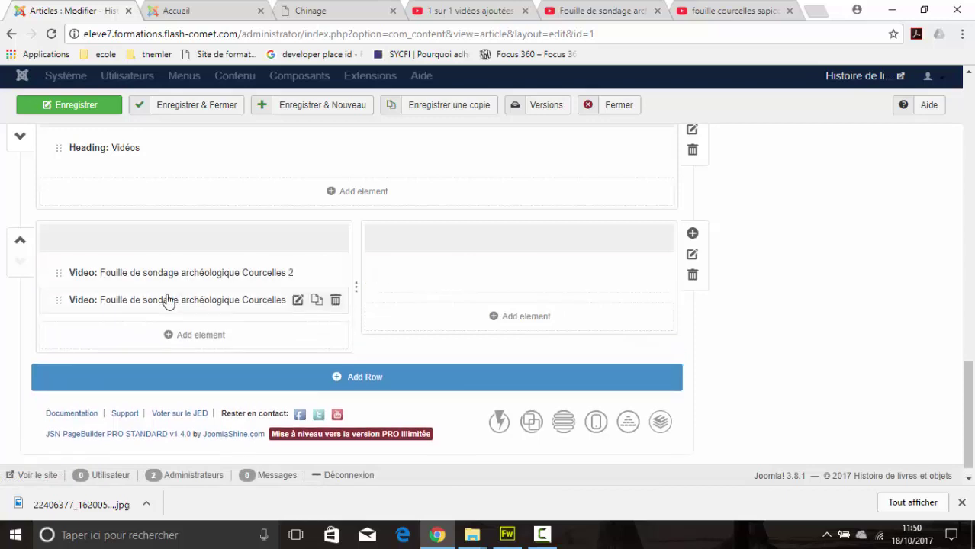
drag(63, 299, 399, 285)
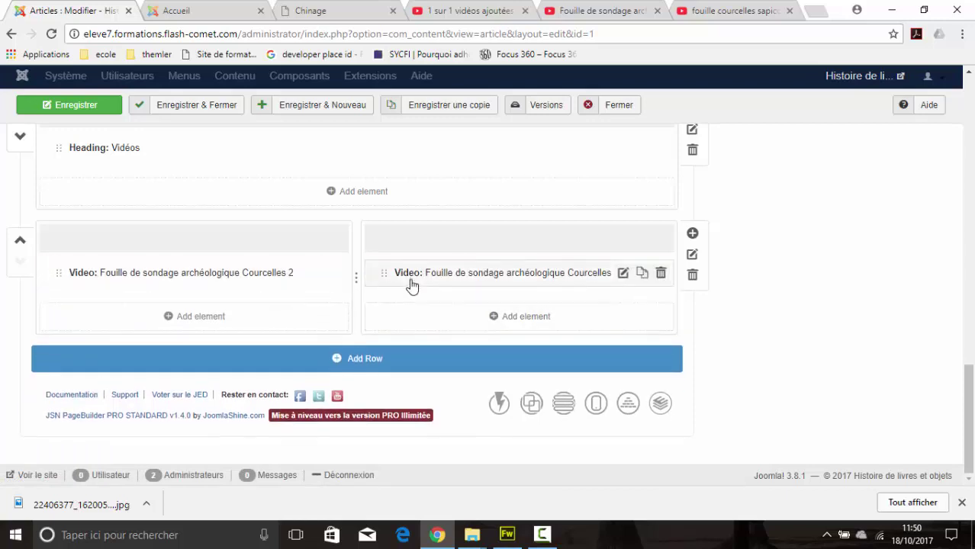
Open and cancel the right column's video settings, and delete that video element from the right column.
click(417, 279)
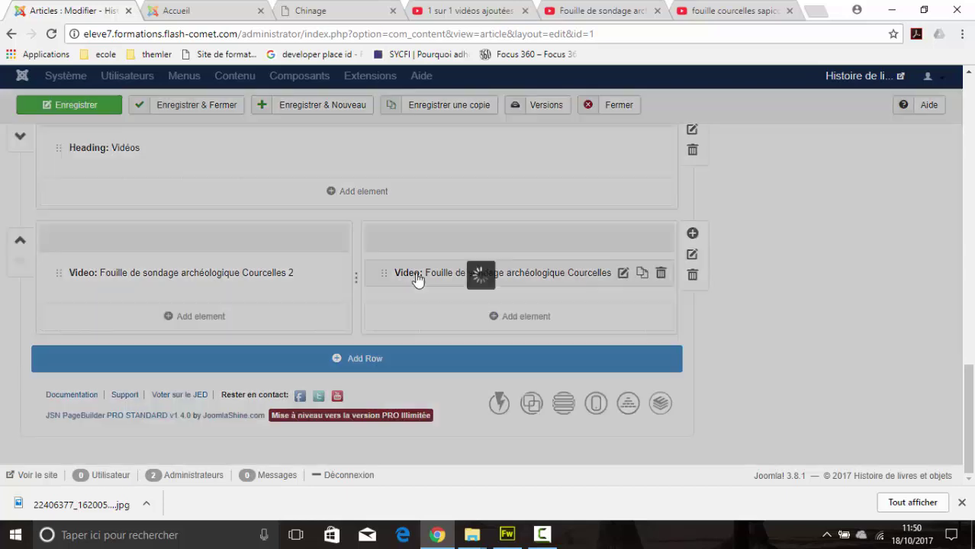
click(882, 427)
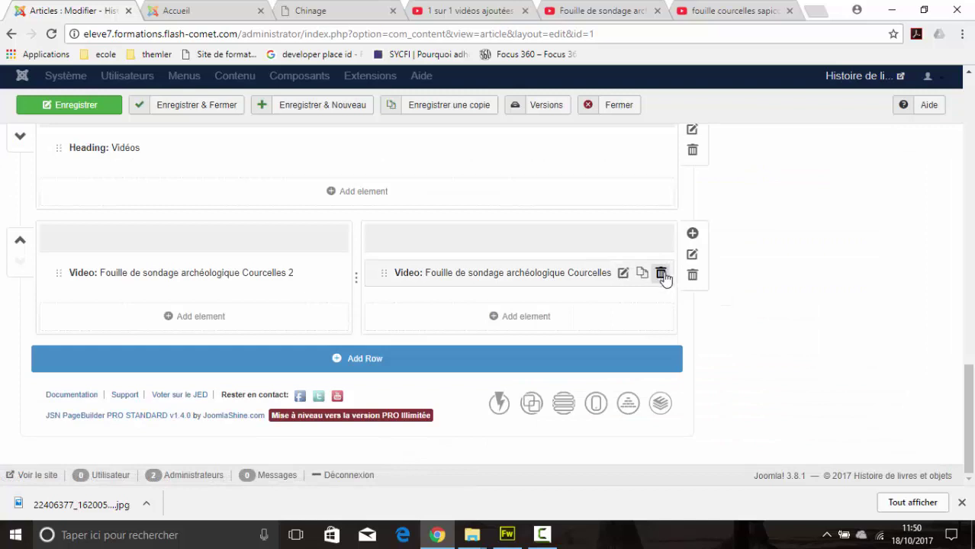
click(661, 274)
click(544, 112)
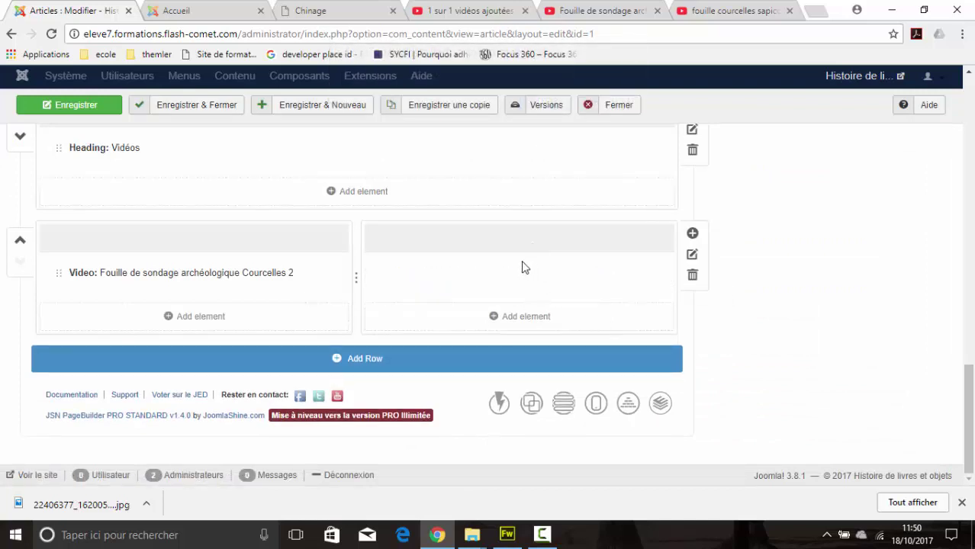
Add a Video element to the right column of the last row, with Youtube as its source.
click(516, 317)
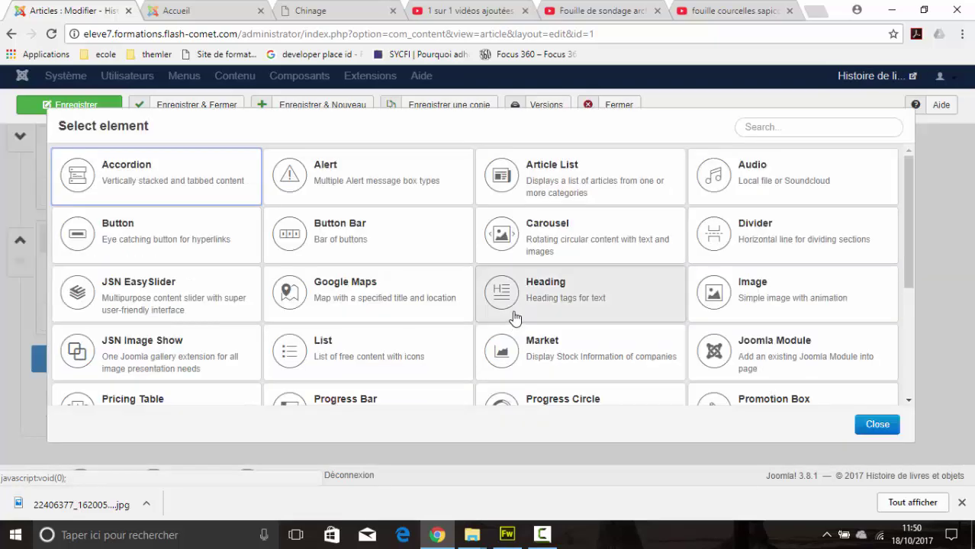
scroll(515, 321, down, 5)
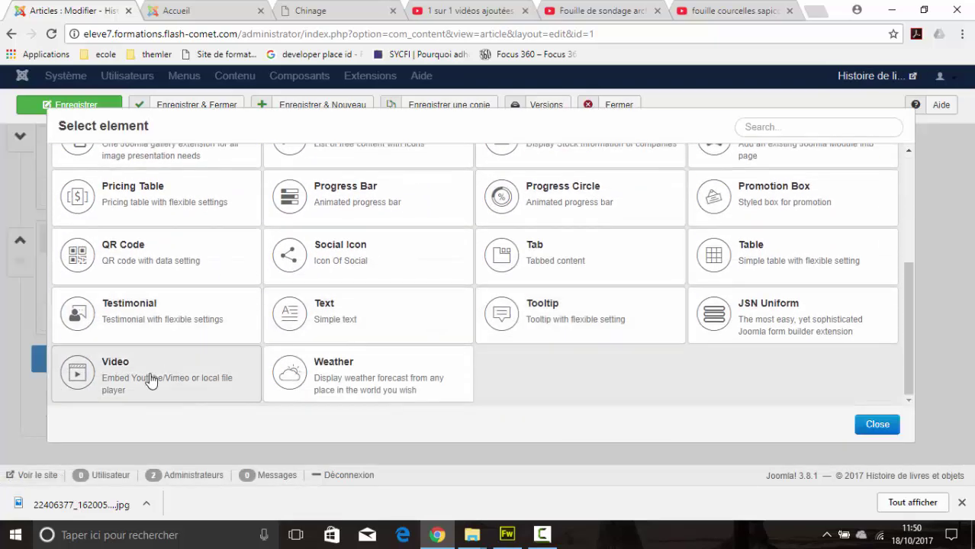
click(152, 383)
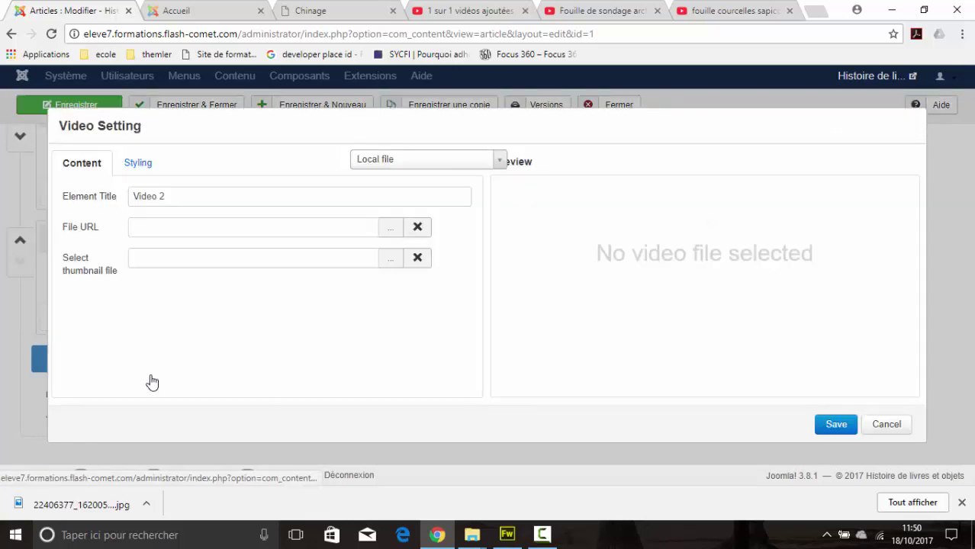
click(499, 160)
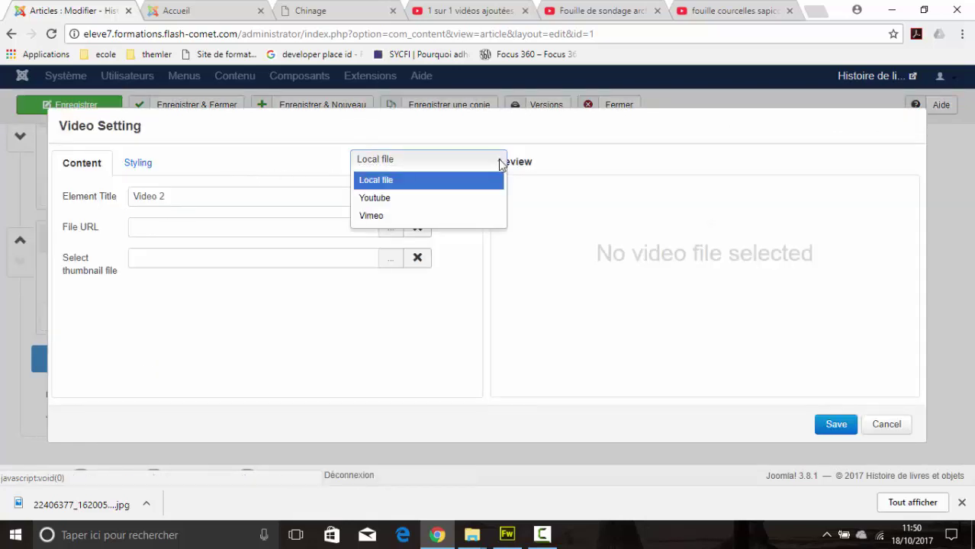
click(416, 199)
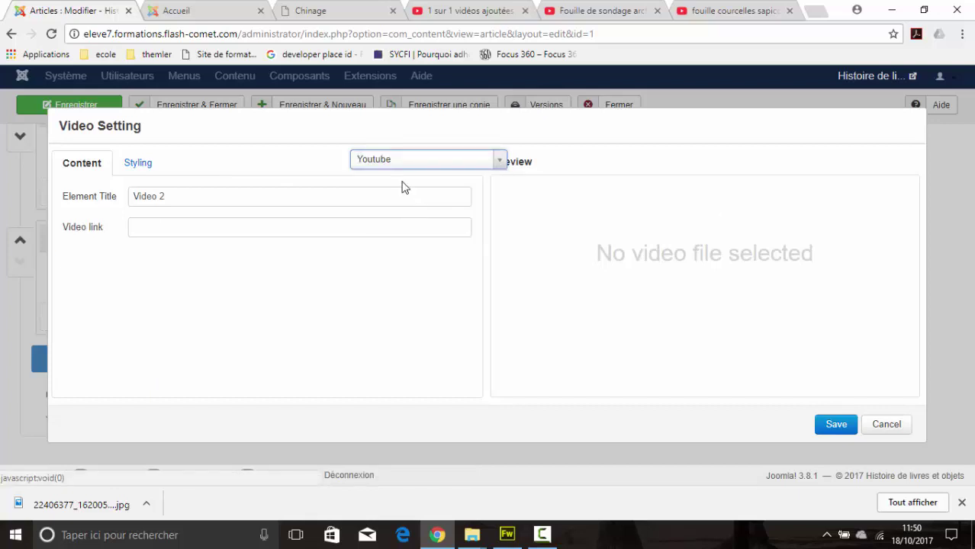
Copy the search text from the second YouTube video's page and set the element title to "Fouille courcelles sapicourt".
click(701, 12)
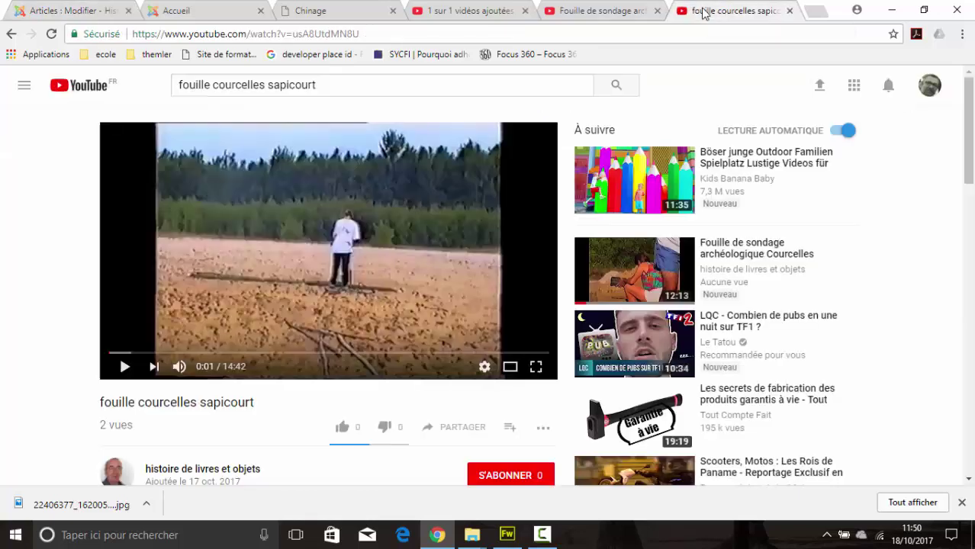
drag(335, 85, 161, 89)
key(ctrl+c)
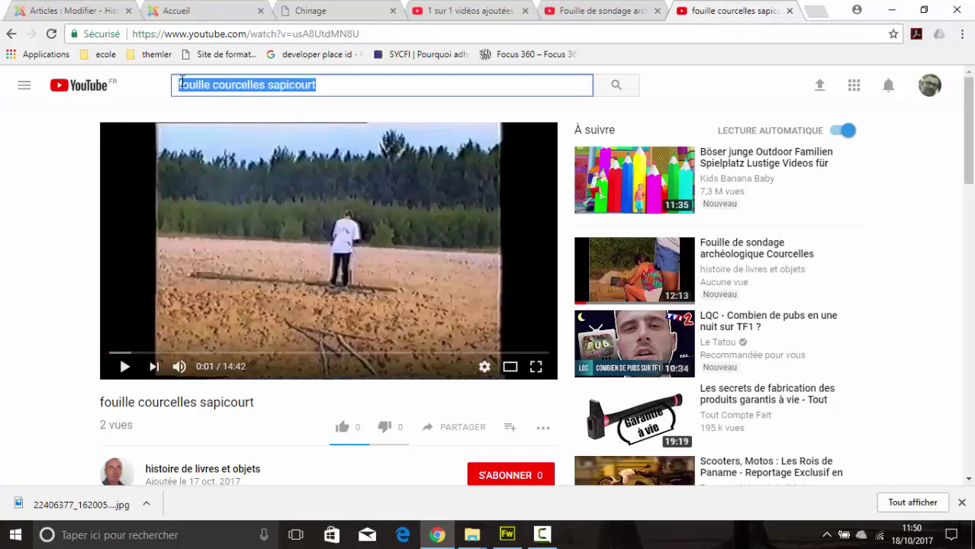
click(74, 12)
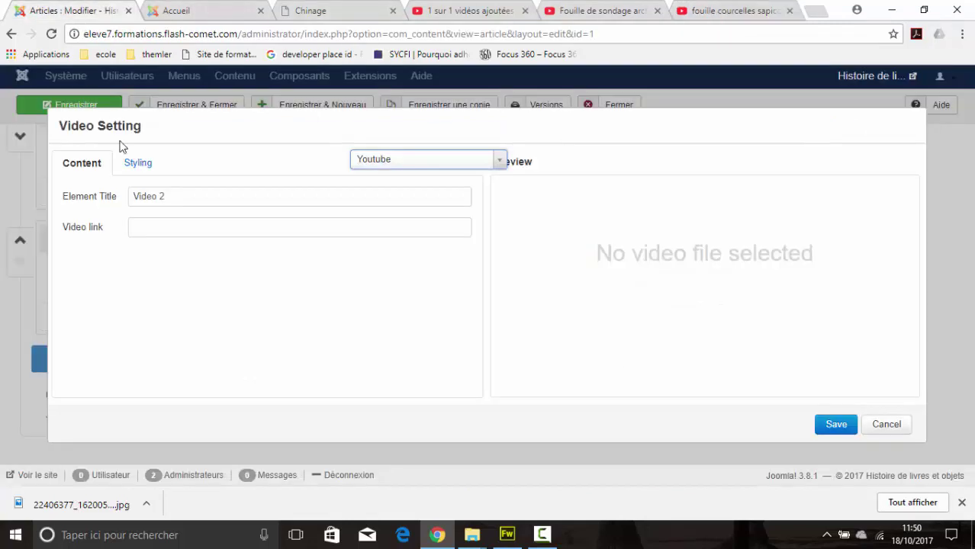
drag(167, 196, 125, 205)
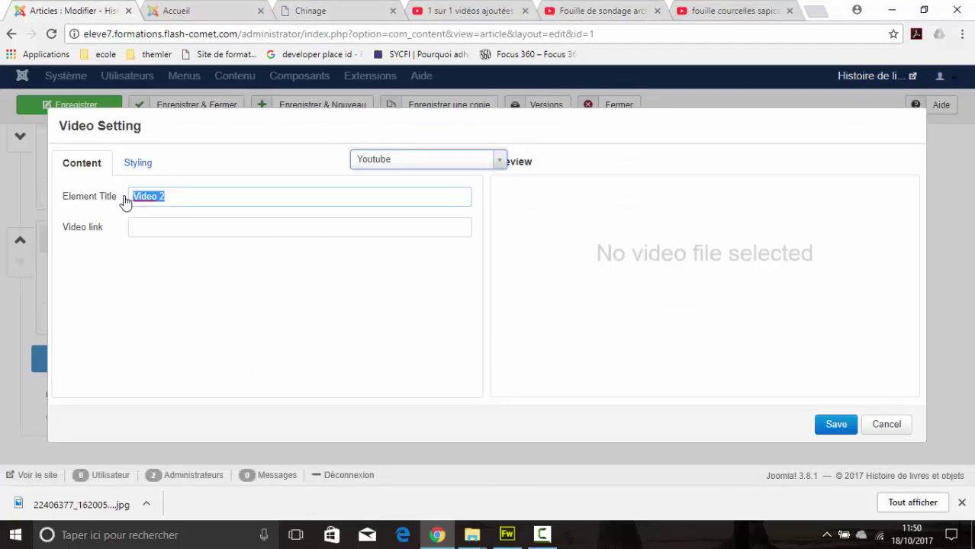
key(ctrl+v)
click(135, 196)
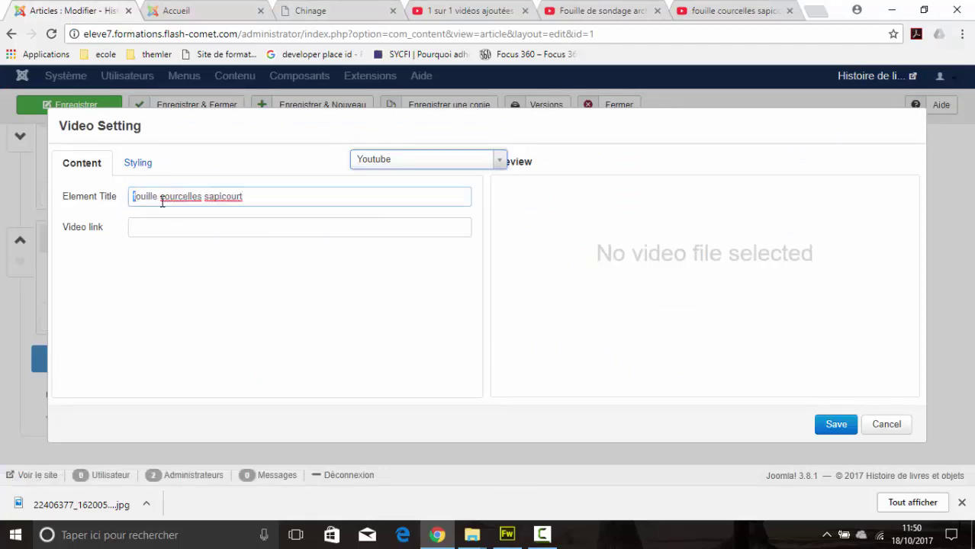
key(Delete)
text(F)
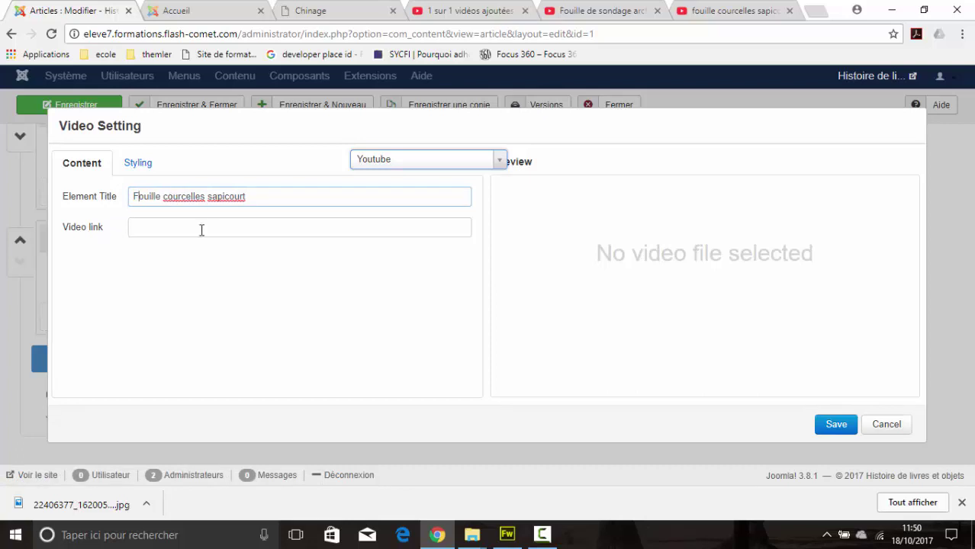
click(191, 227)
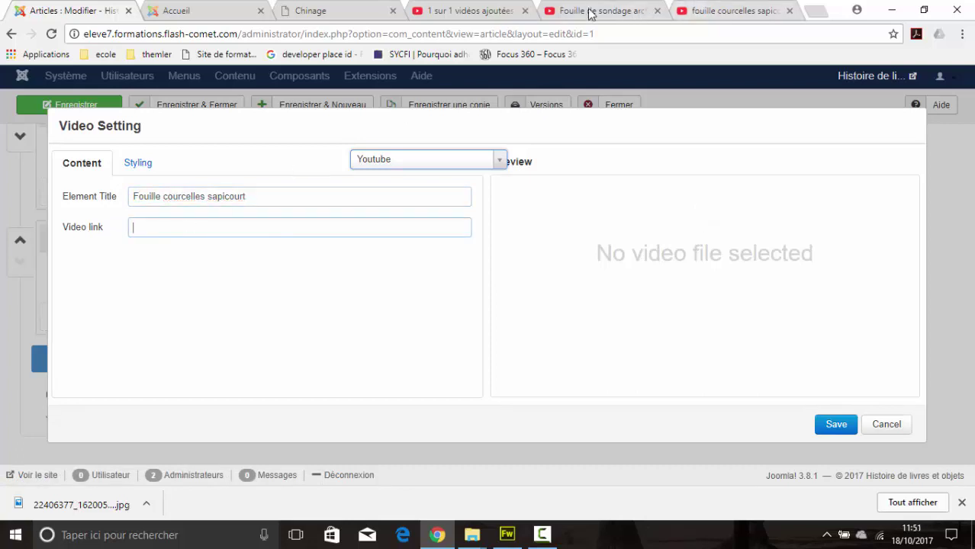
click(580, 11)
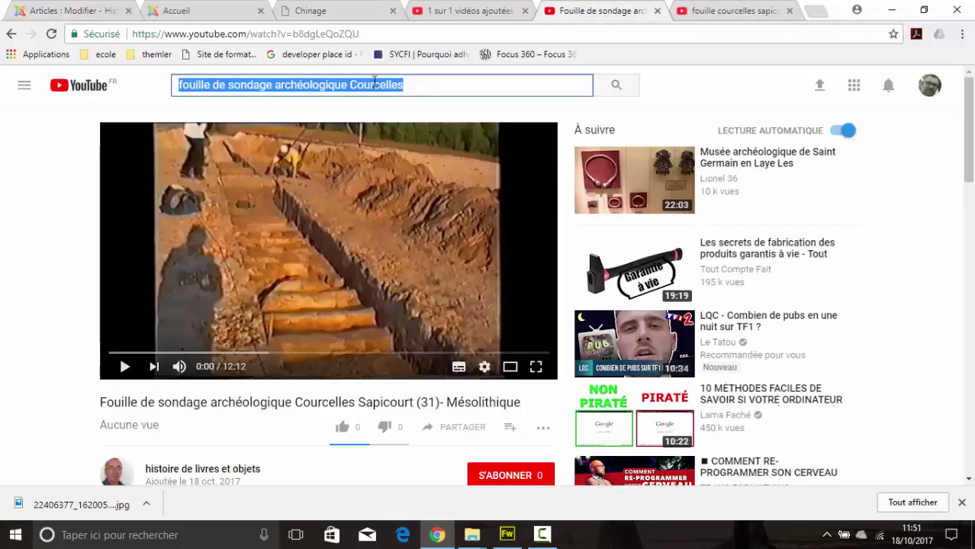
click(209, 36)
key(ctrl+c)
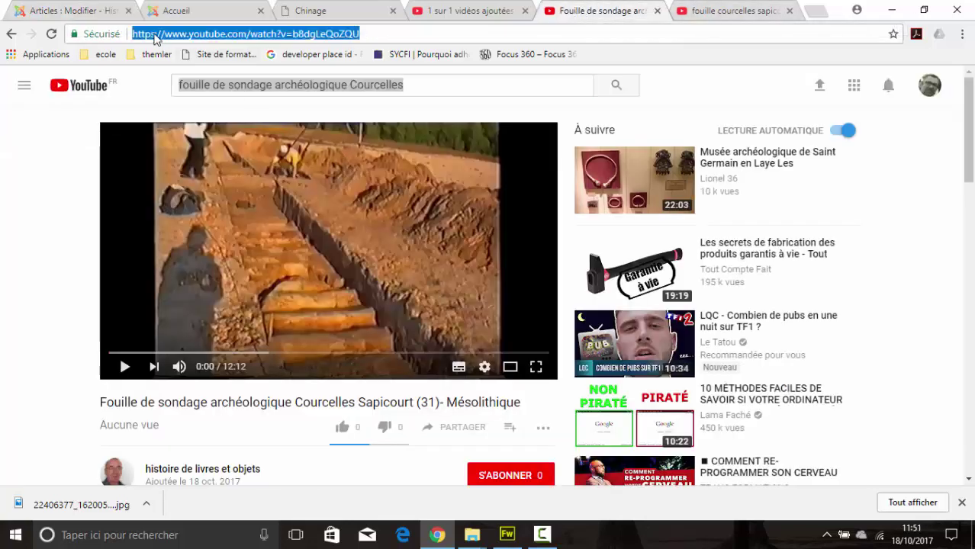
right_click(232, 37)
click(250, 83)
click(309, 12)
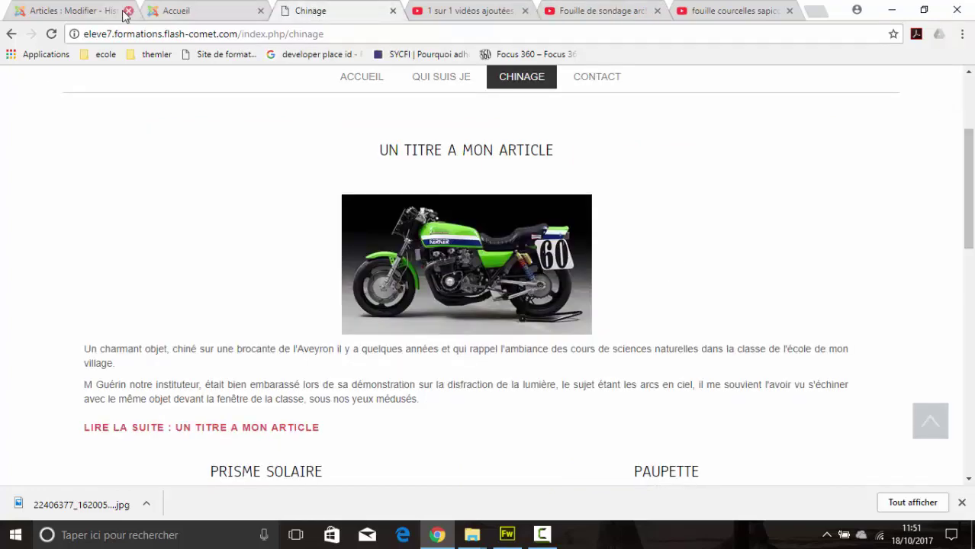
click(87, 17)
right_click(168, 225)
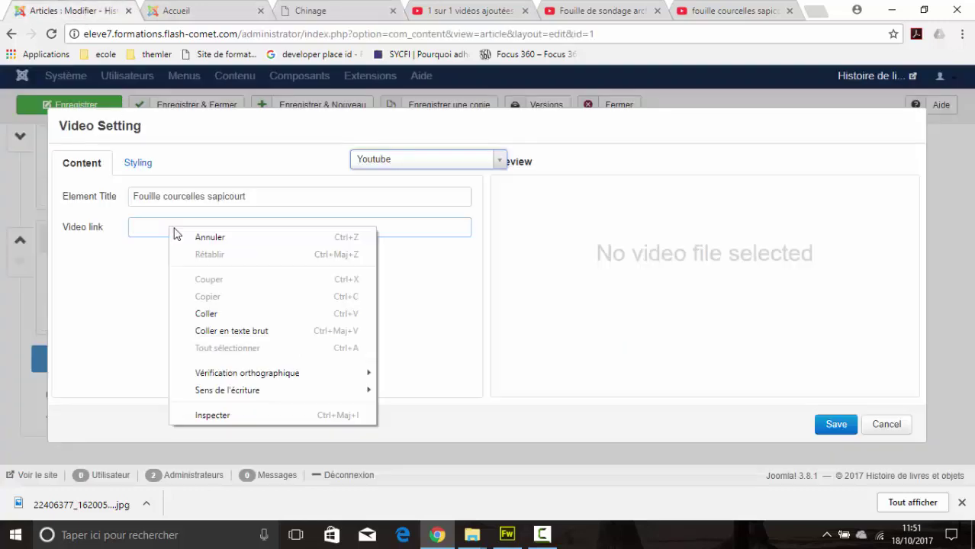
click(206, 311)
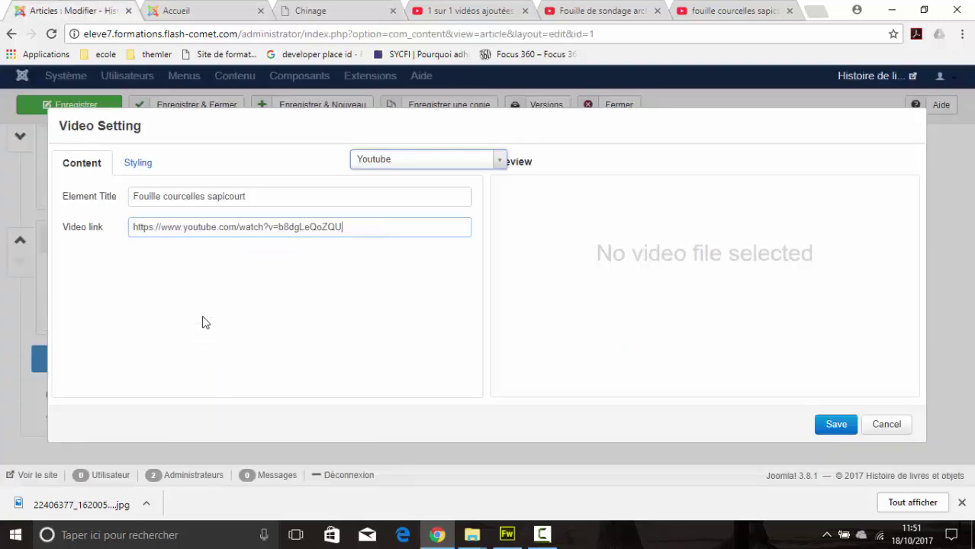
Close the Accueil and Chinage browser tabs, and apply the link and save the right column's video element.
click(260, 10)
click(260, 11)
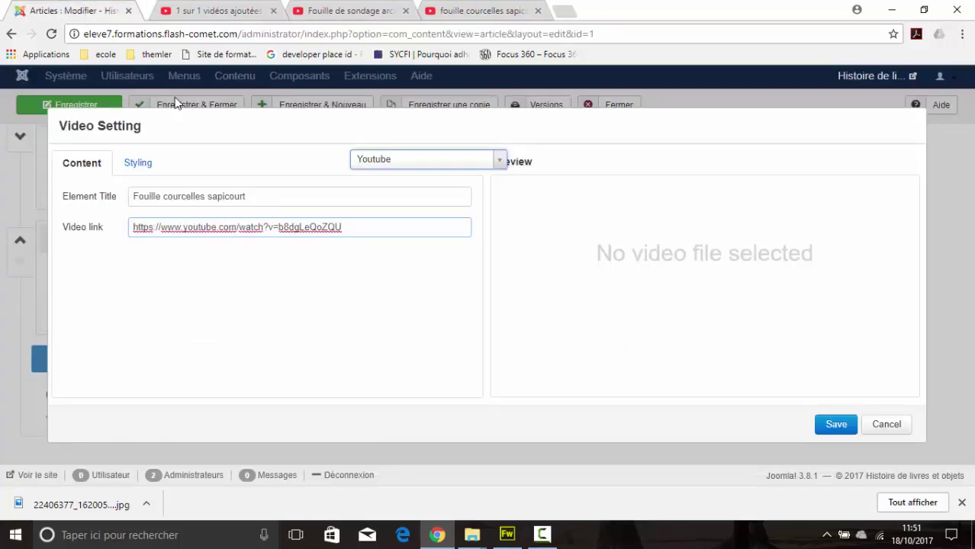
click(372, 263)
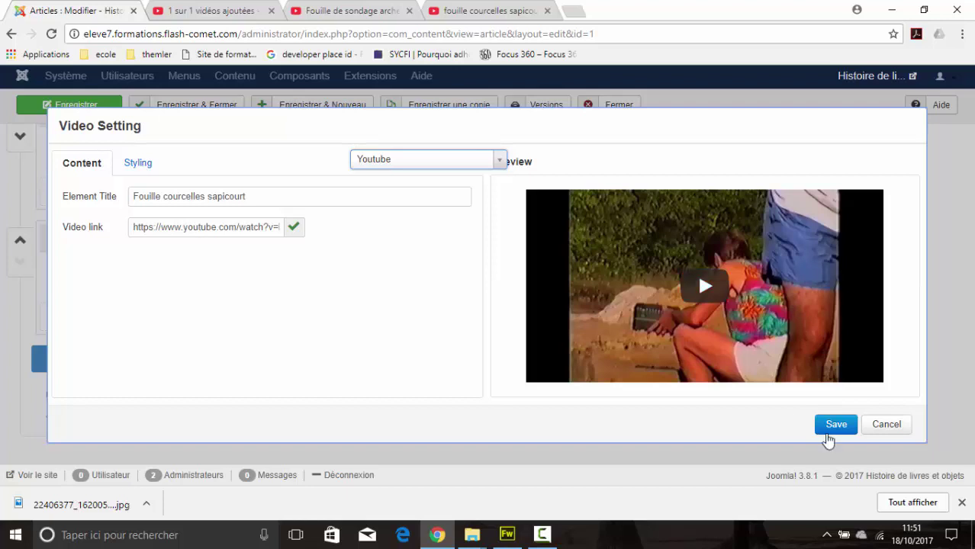
click(834, 424)
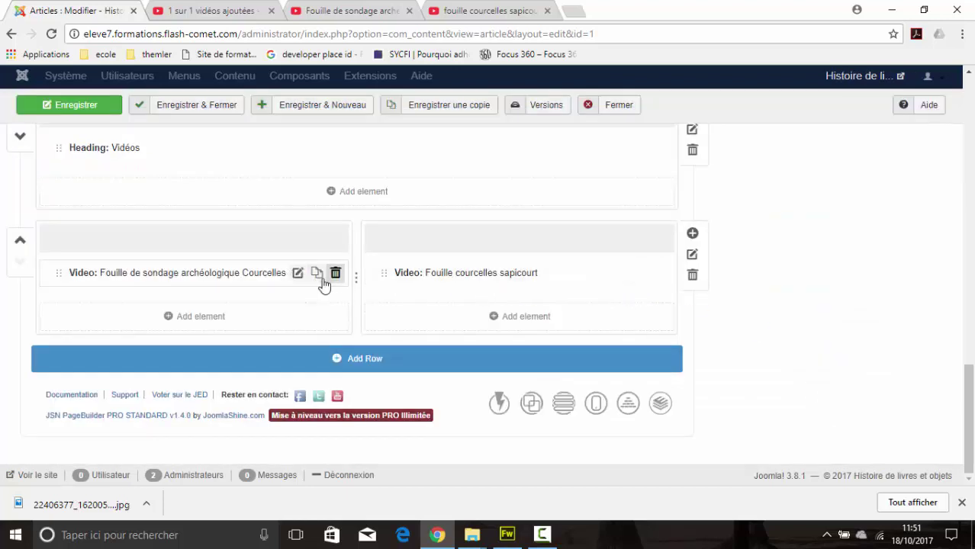
Save the Accueil article and open the site's public home page to check its Vidéos section.
scroll(452, 278, up, 3)
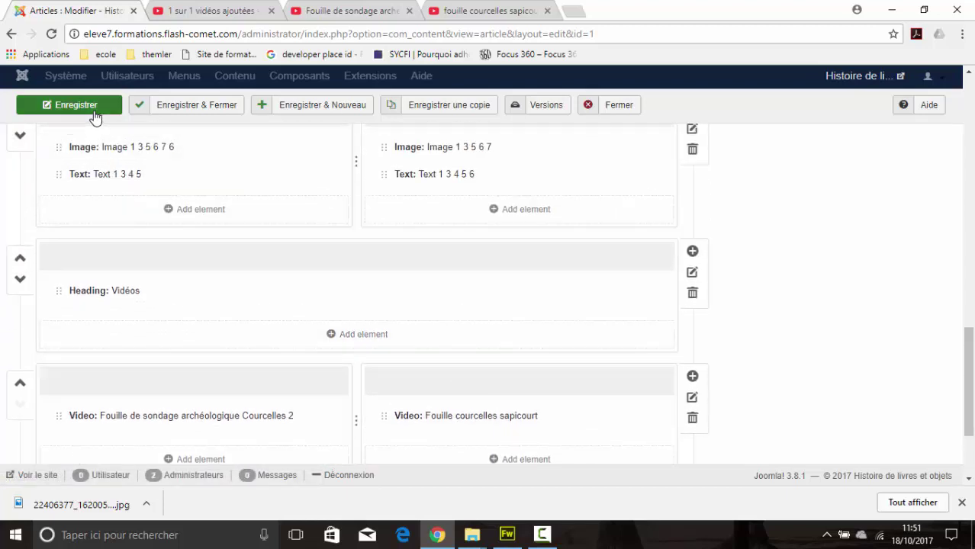
click(94, 116)
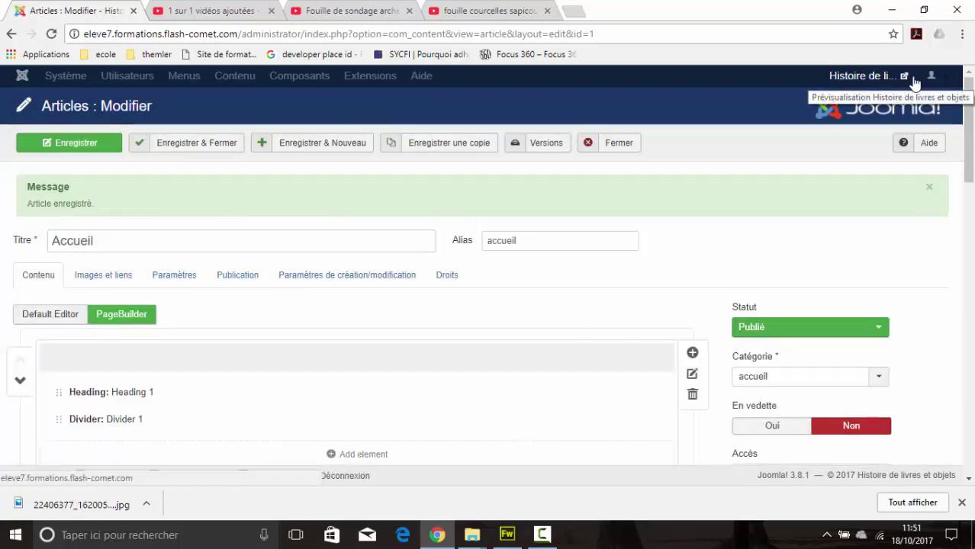
click(883, 77)
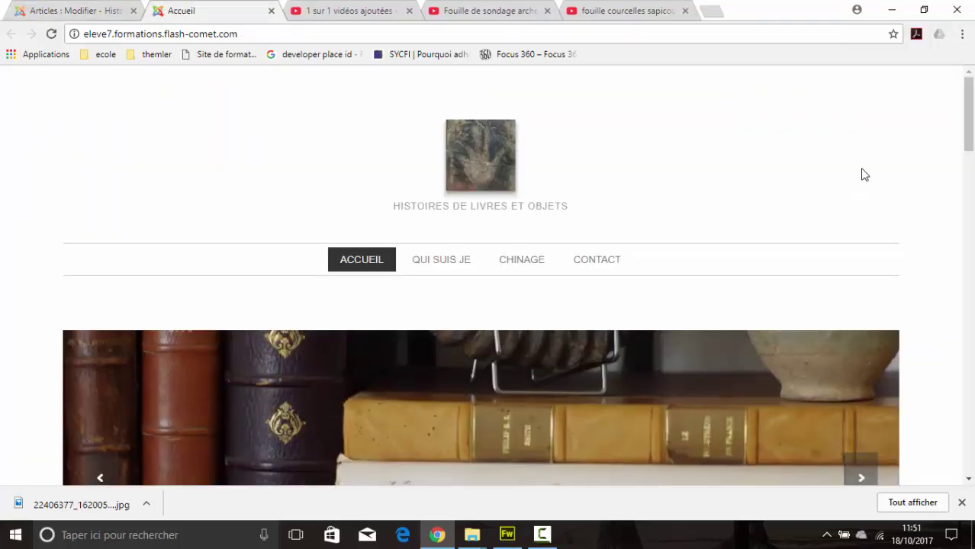
scroll(865, 174, down, 5)
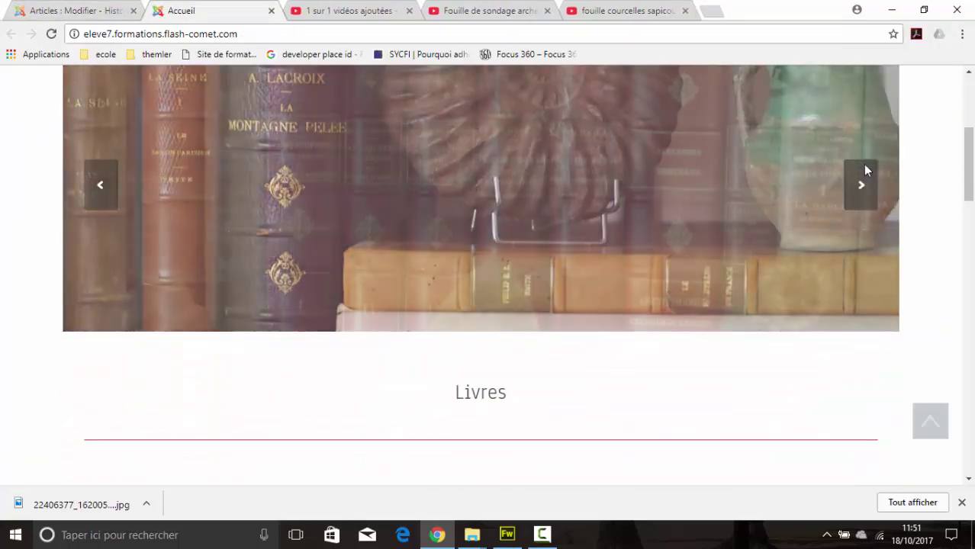
scroll(866, 168, down, 10)
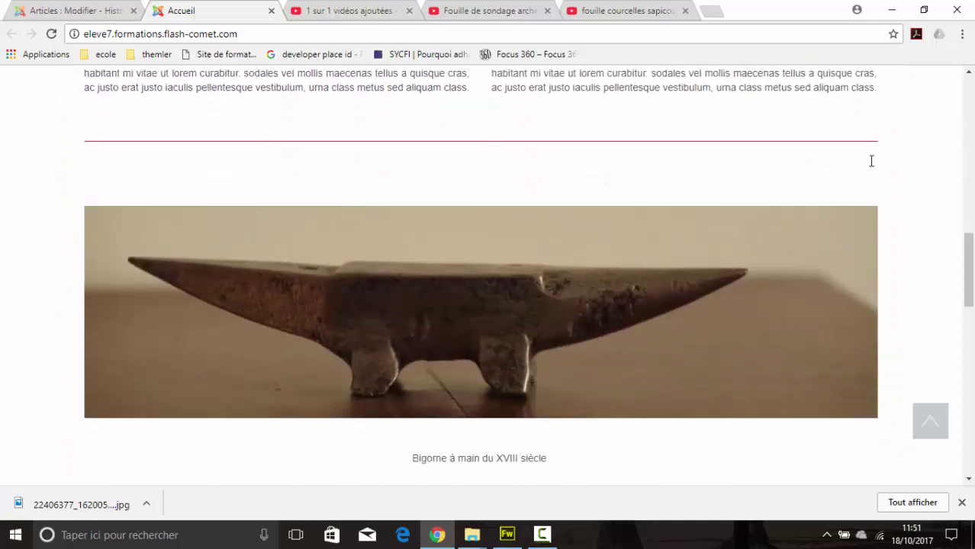
scroll(872, 164, down, 9)
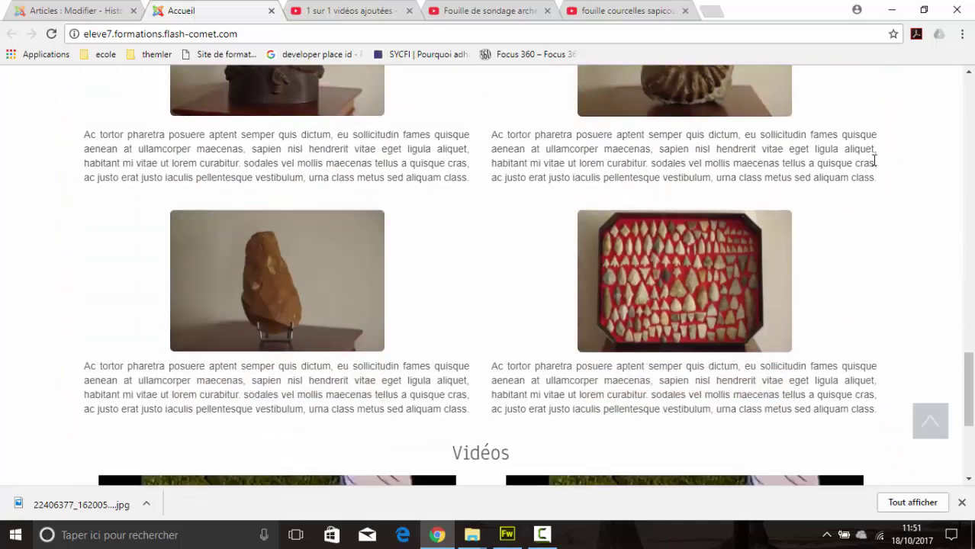